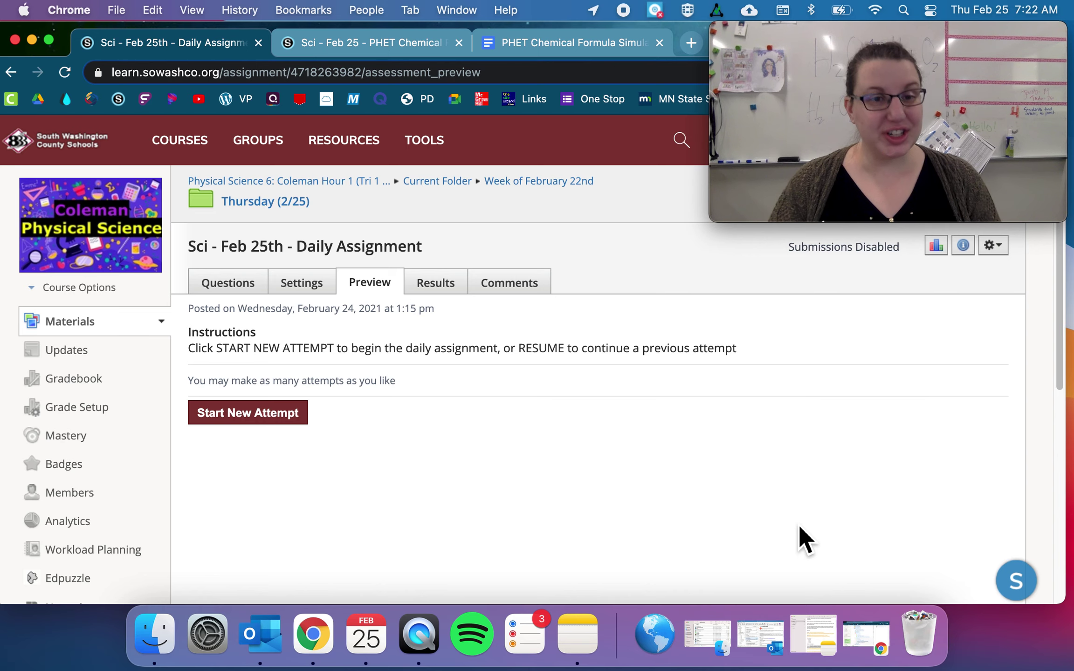
# Step: Start a new preview attempt, answer Question 1 with 'Yes, I watched', and go to page 2
pyautogui.click(261, 420)
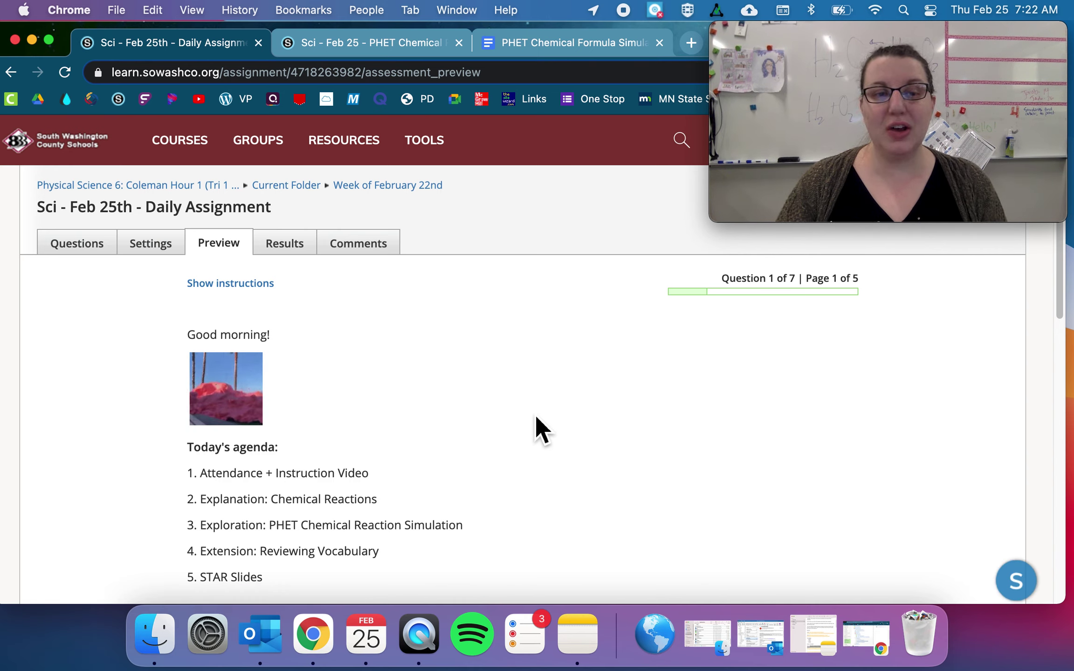
pyautogui.scroll(-5, 541, 420)
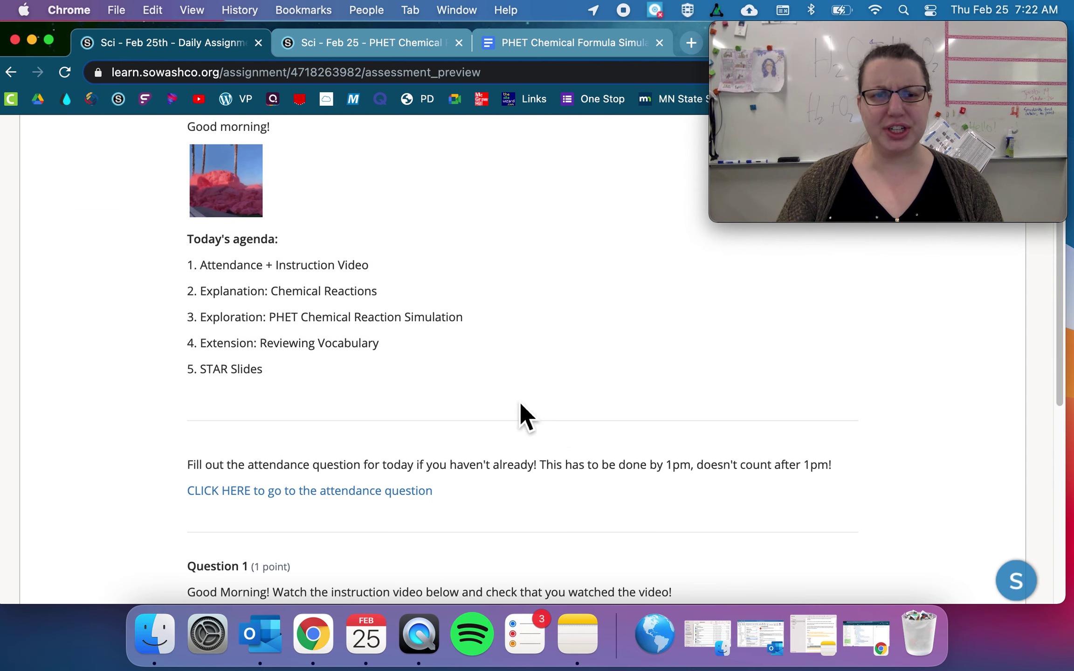
pyautogui.scroll(-4, 441, 298)
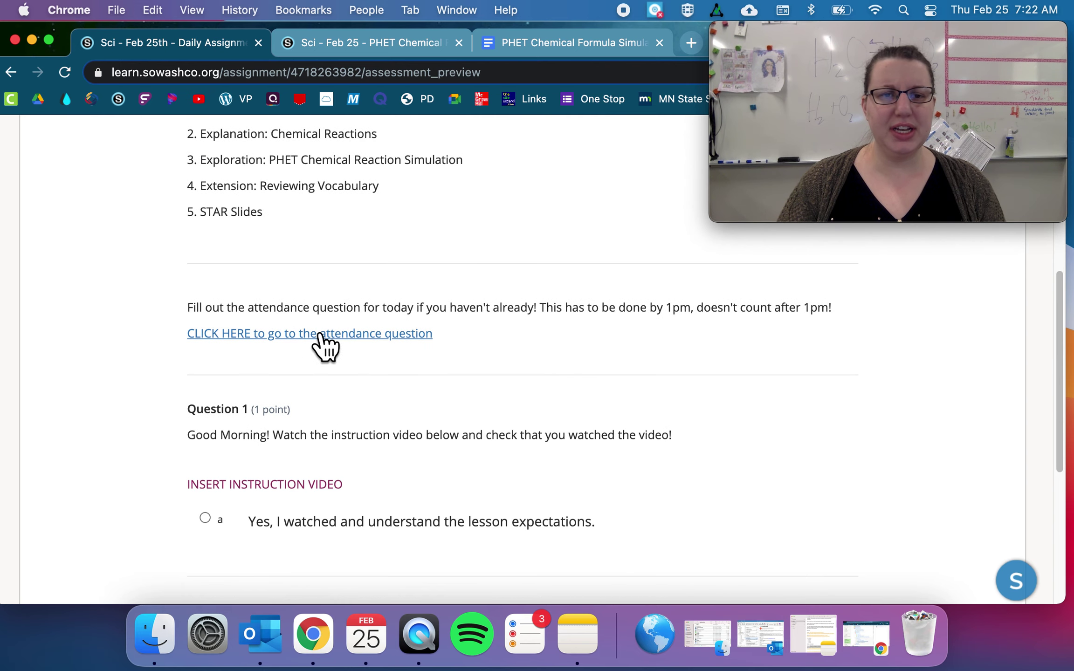
pyautogui.scroll(-4, 323, 347)
pyautogui.click(205, 342)
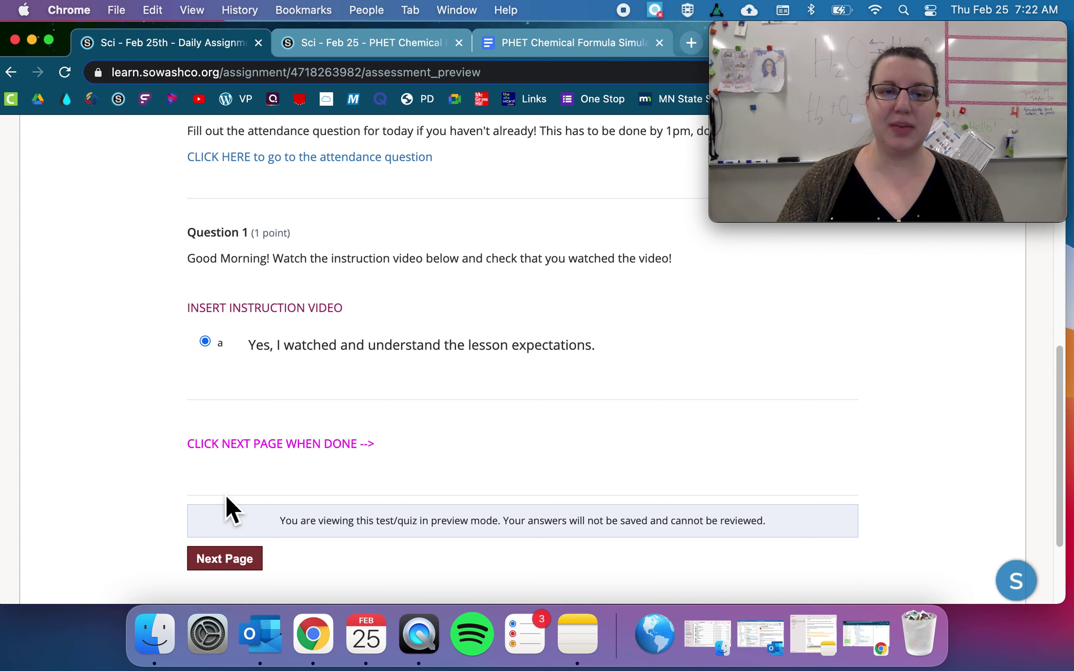
pyautogui.click(220, 562)
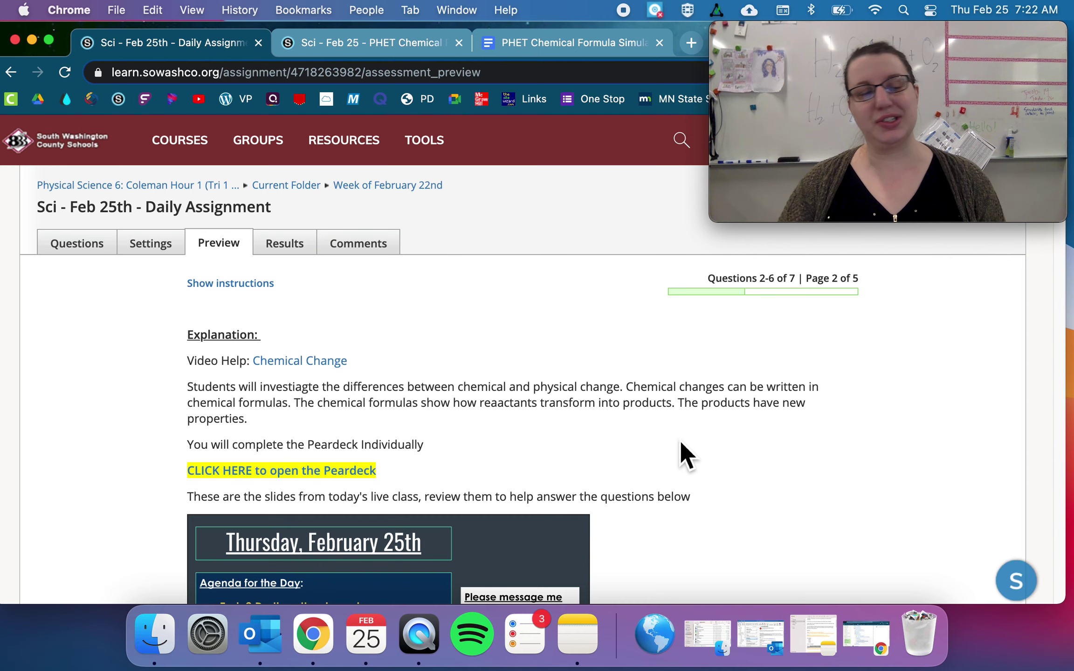
# Step: Read through the Explanation questions and place the cursor in Question 2's answer box
pyautogui.scroll(-5, 743, 419)
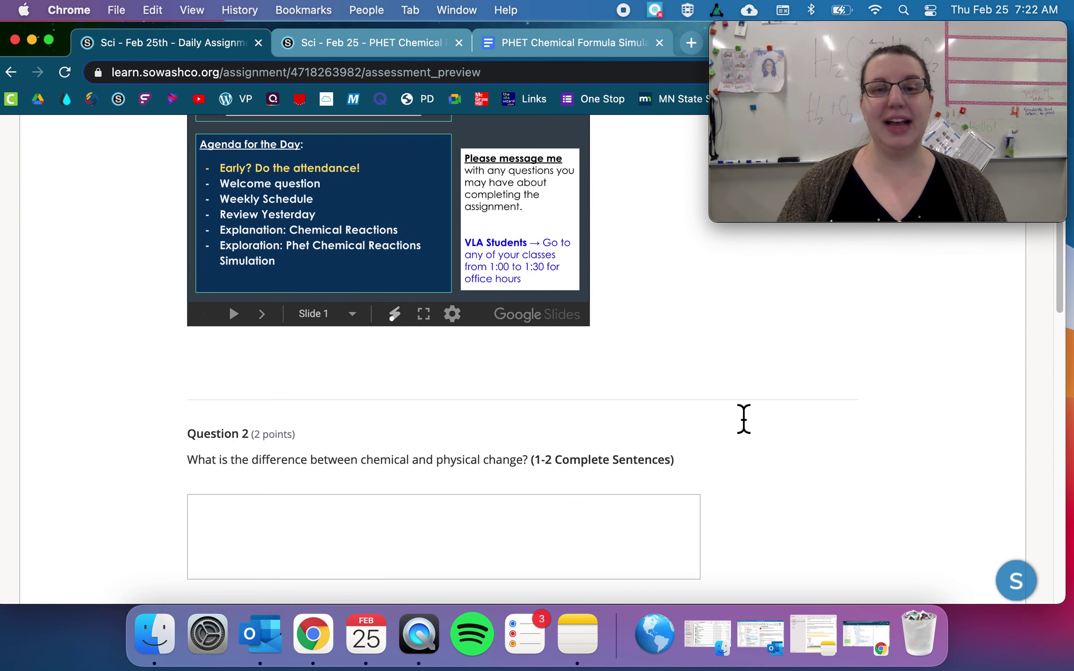
pyautogui.scroll(5, 743, 418)
pyautogui.scroll(-4, 743, 418)
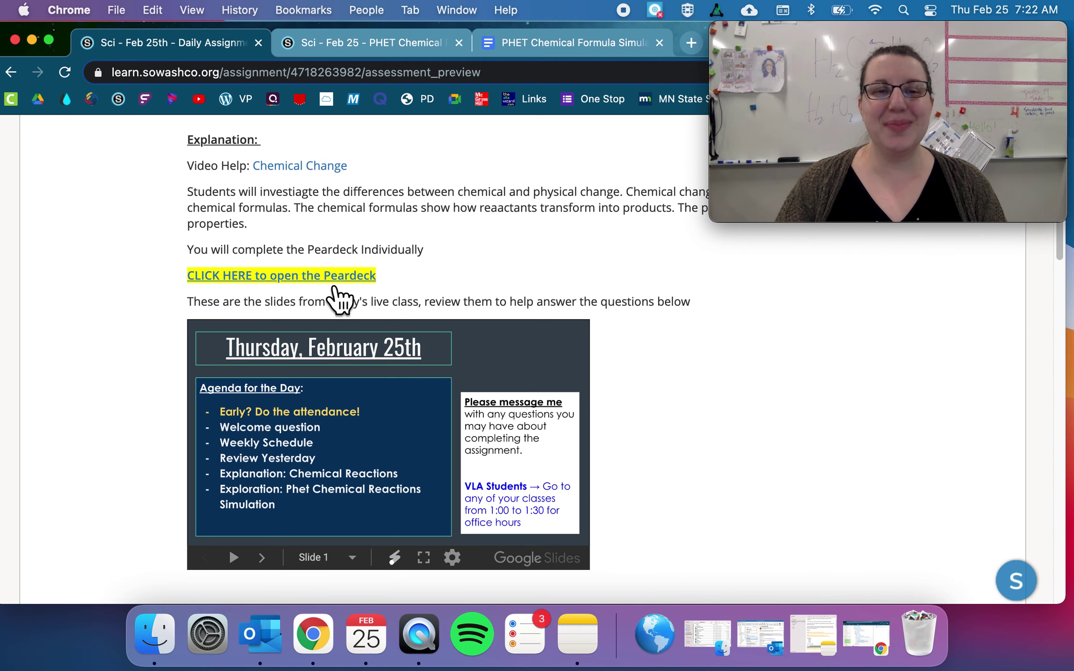
pyautogui.scroll(-6, 826, 483)
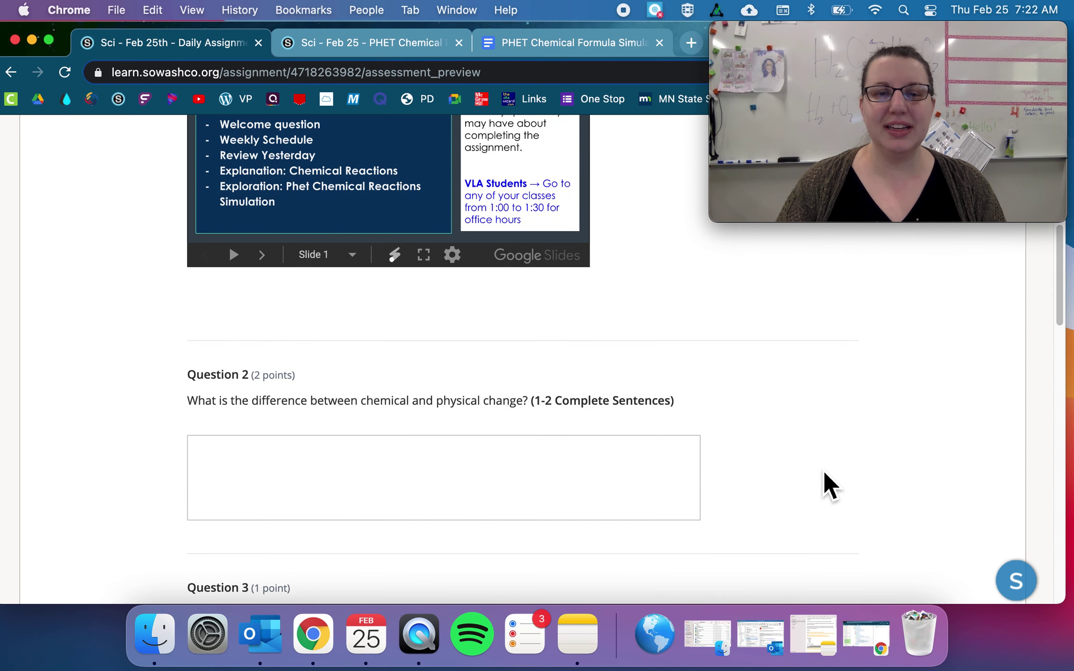
pyautogui.scroll(-3, 823, 470)
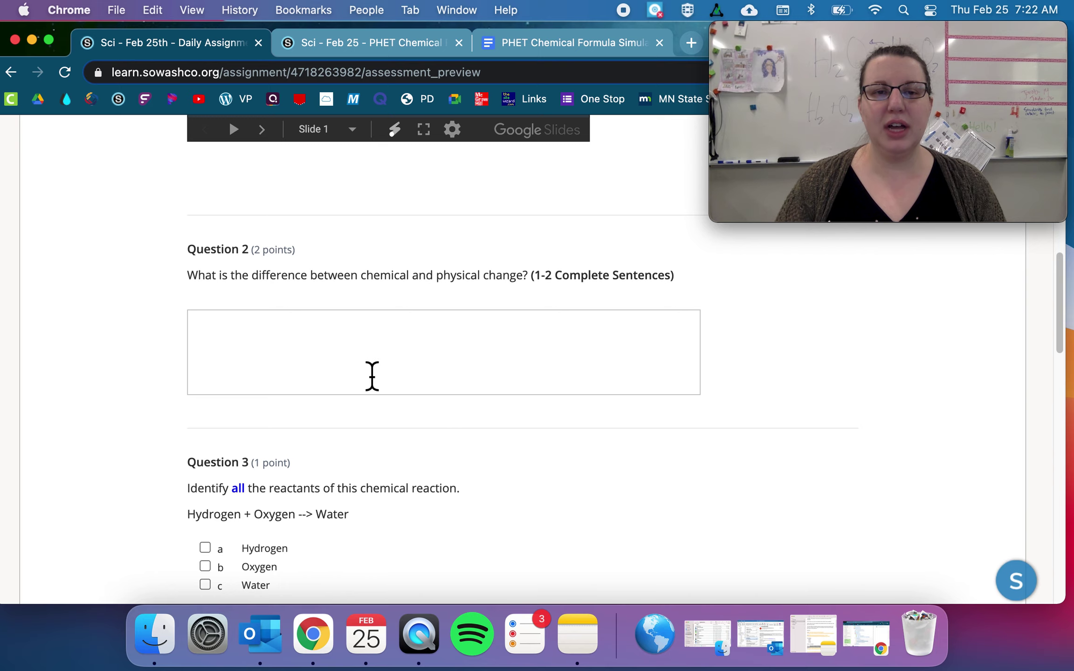
pyautogui.click(373, 373)
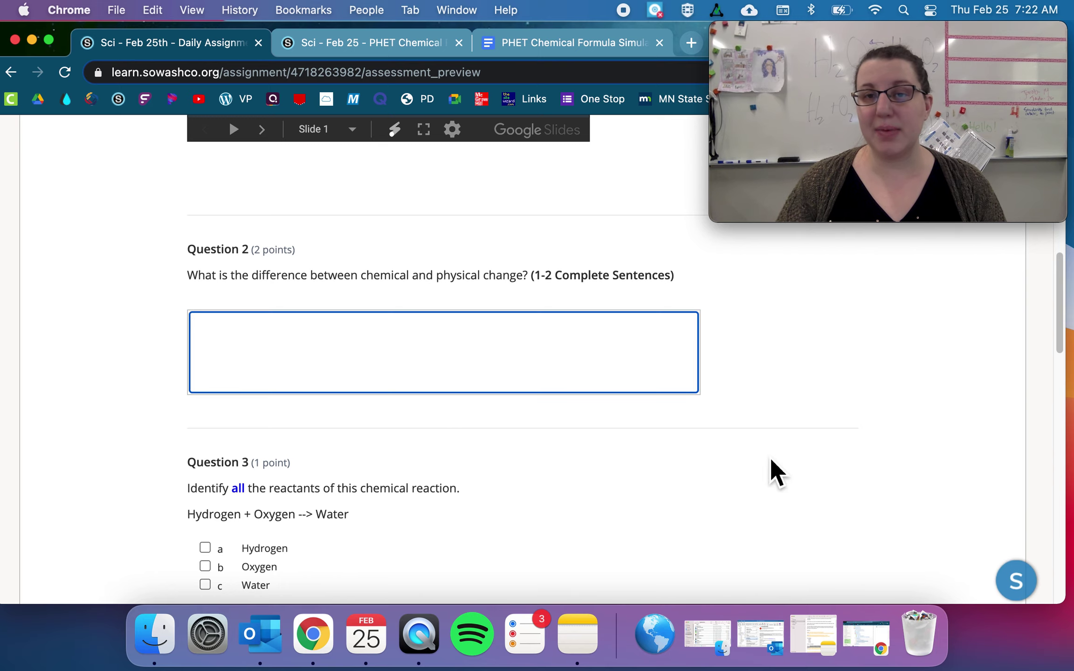
# Step: Highlight 'all' in Question 6's prompt, then advance to page 3 of the assignment
pyautogui.scroll(-9, 772, 460)
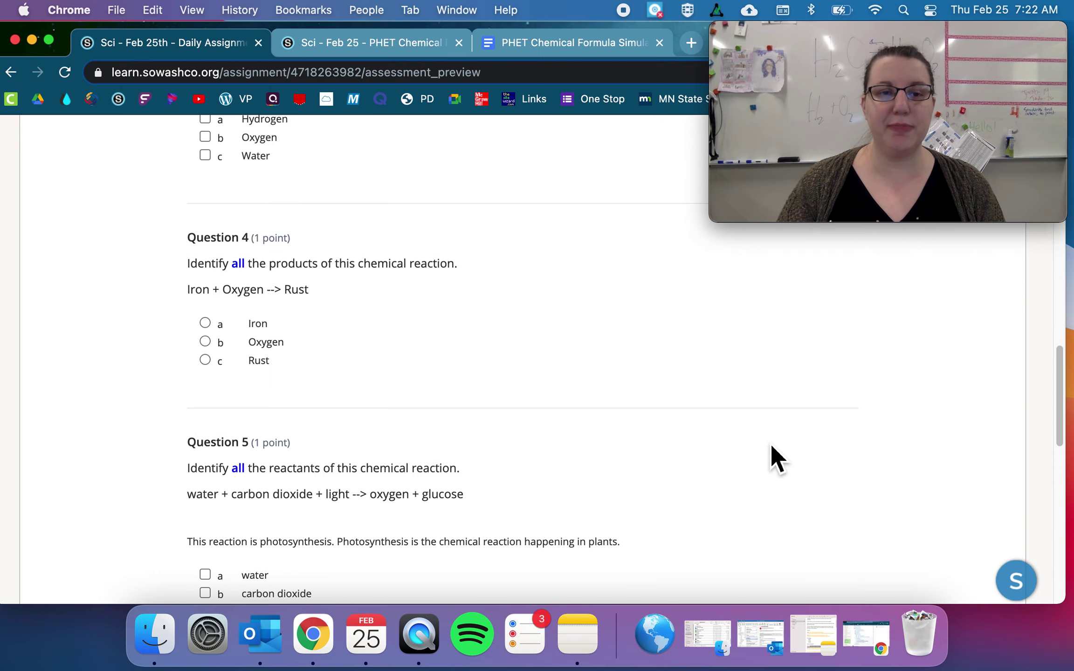
pyautogui.scroll(-14, 769, 443)
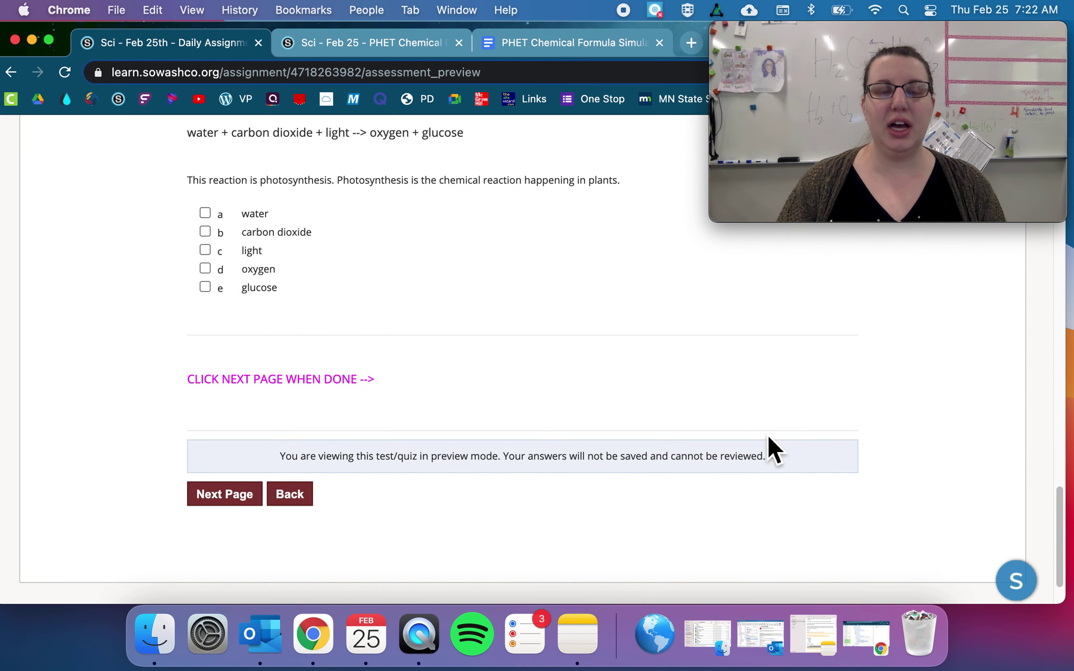
pyautogui.scroll(2, 766, 435)
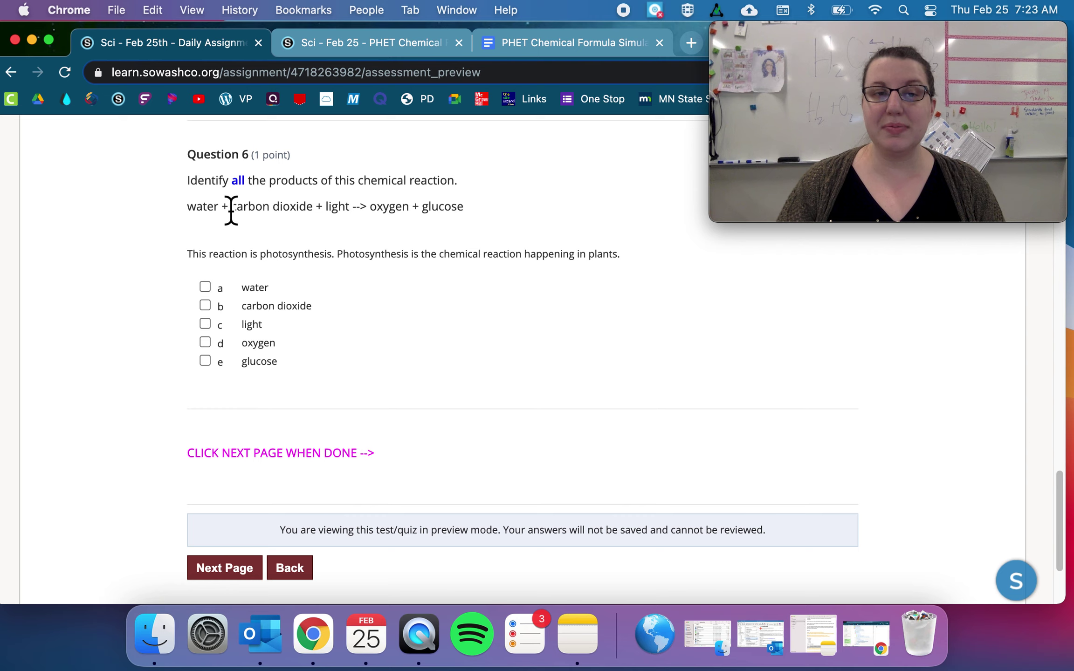
pyautogui.moveTo(233, 183); pyautogui.dragTo(246, 191)
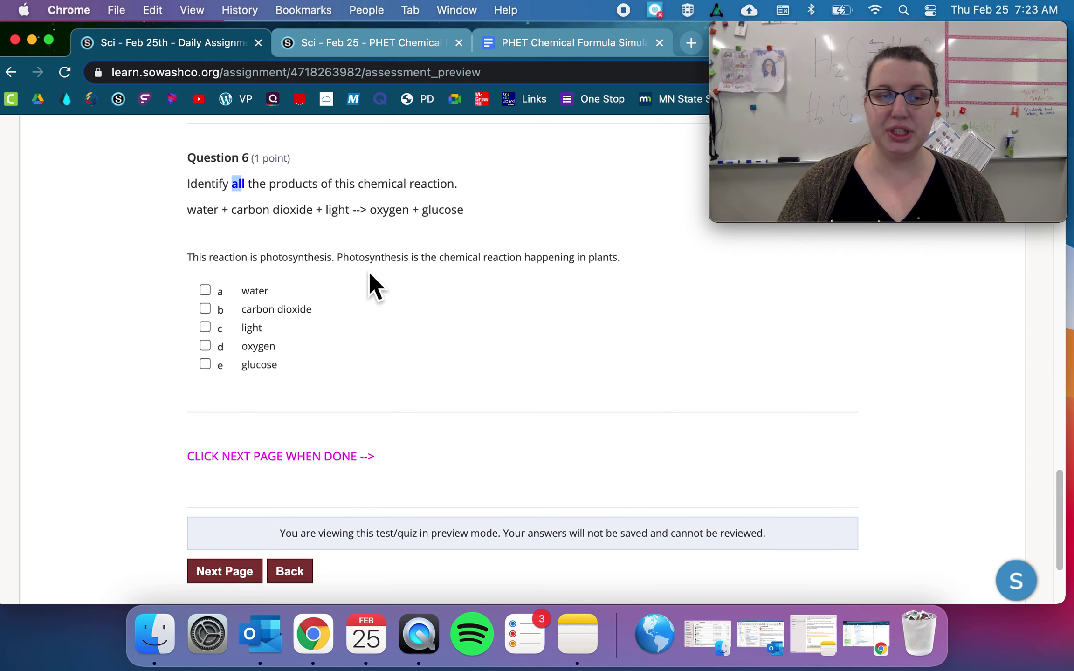
pyautogui.scroll(14, 366, 279)
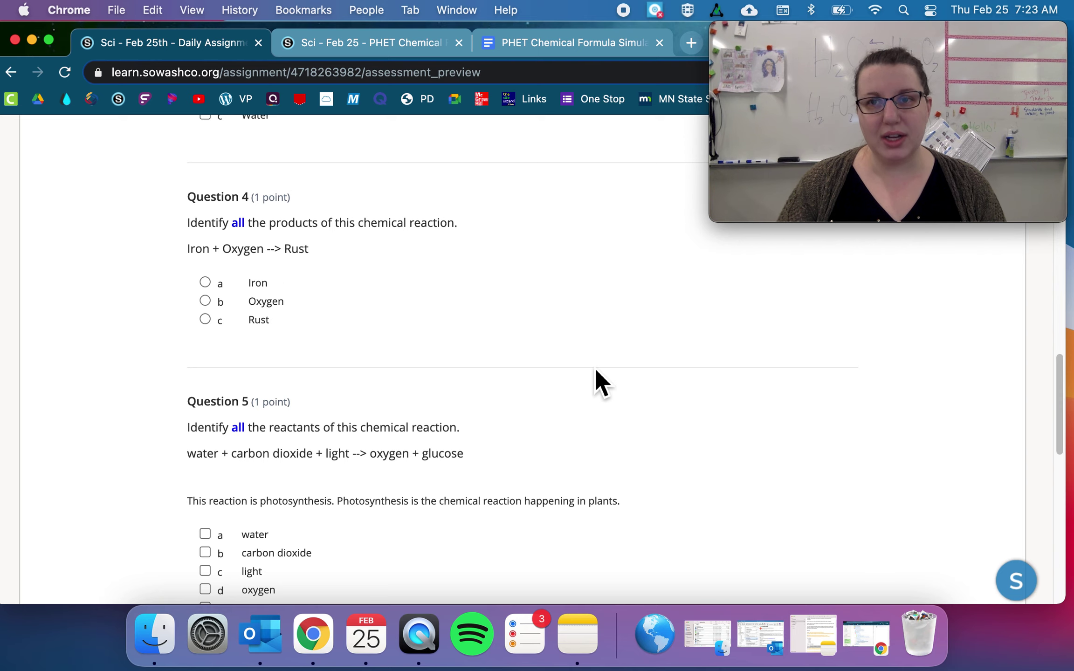
pyautogui.scroll(-8, 599, 372)
pyautogui.click(246, 441)
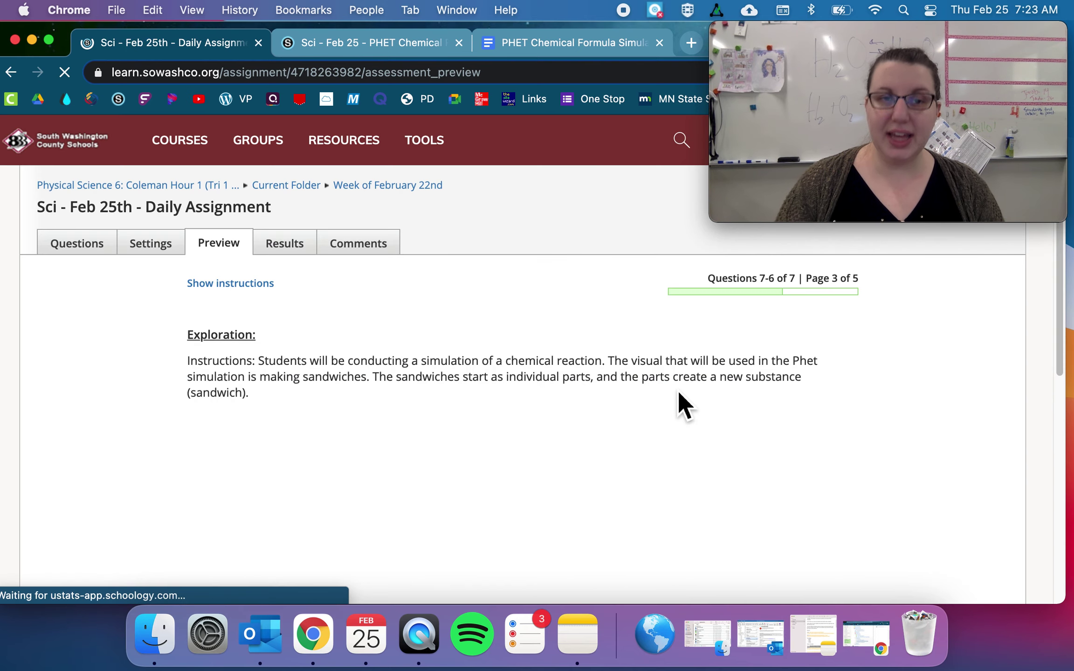
# Step: Scroll to the Sandwiches image and links, then switch to the PHET Chemical Formula Simulation worksheet
pyautogui.scroll(-5, 836, 451)
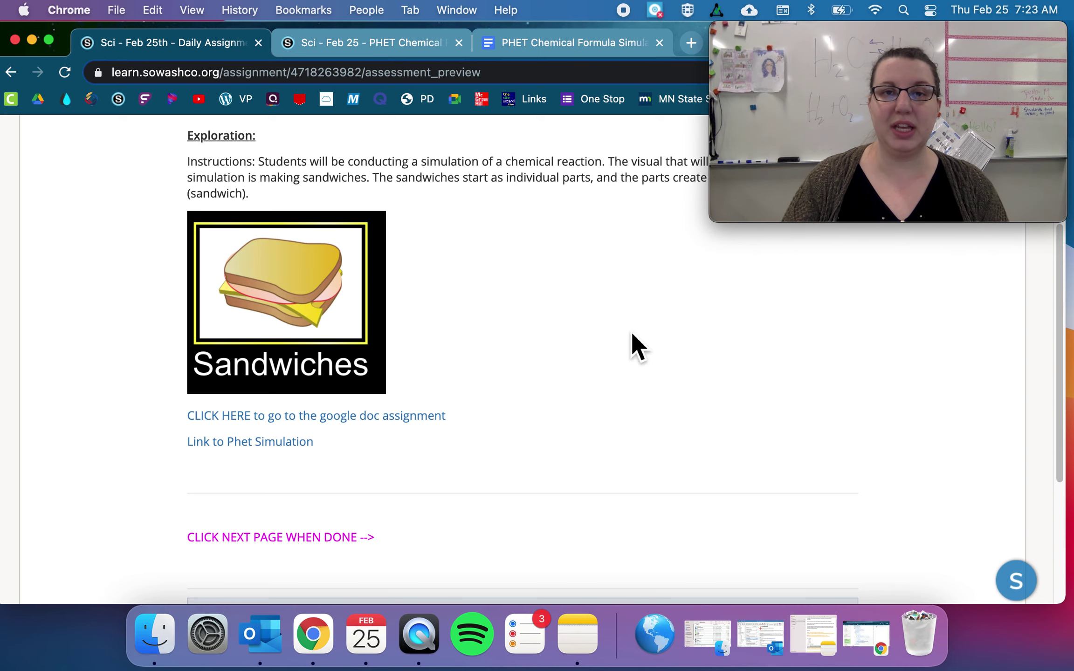
pyautogui.click(578, 44)
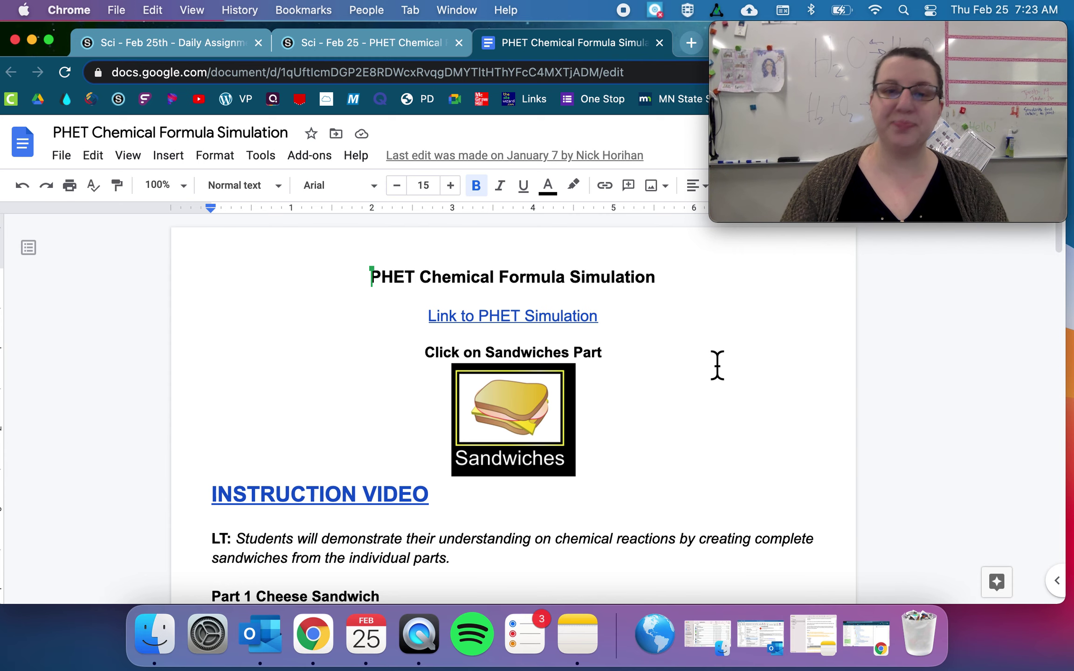
# Step: Launch the 'Link to PHET Simulation' and check where the INSTRUCTION VIDEO link points
pyautogui.click(521, 319)
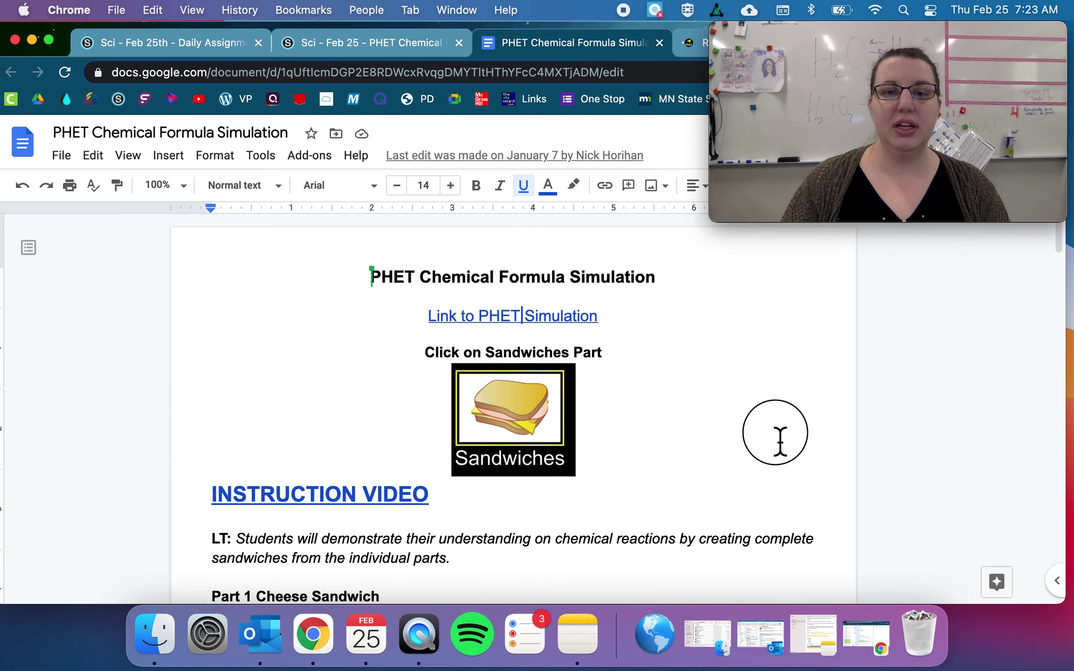
pyautogui.scroll(-3, 755, 442)
pyautogui.click(302, 361)
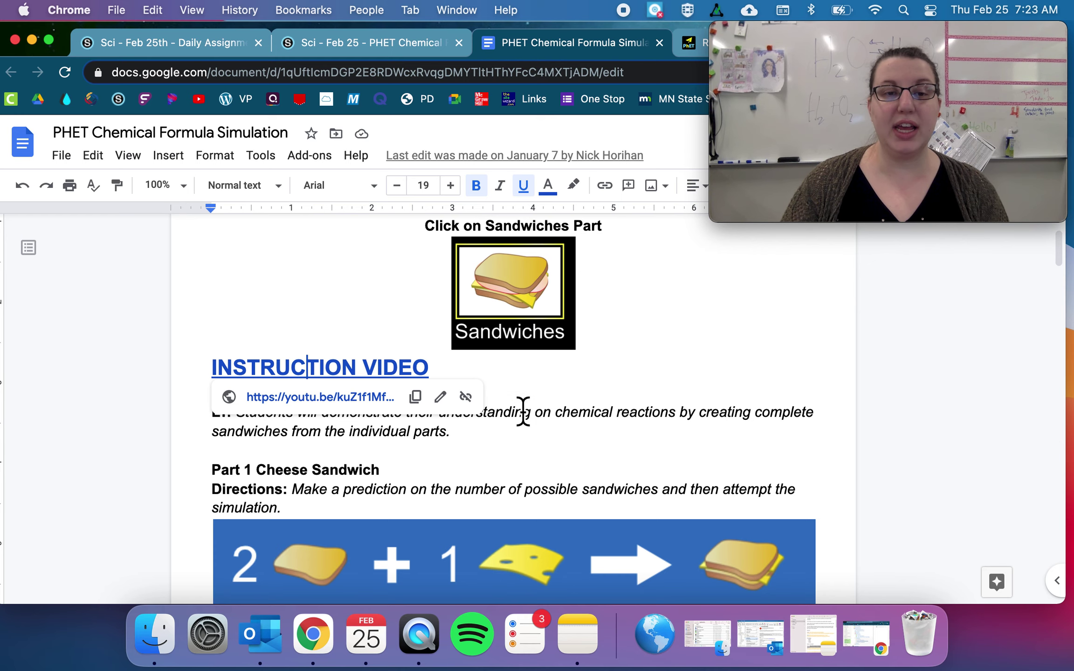
pyautogui.click(590, 428)
# Step: Scroll down to the Cheese Sandwich example table: 3 bread, 2 cheese, 1 sandwich predicted
pyautogui.scroll(-3, 589, 430)
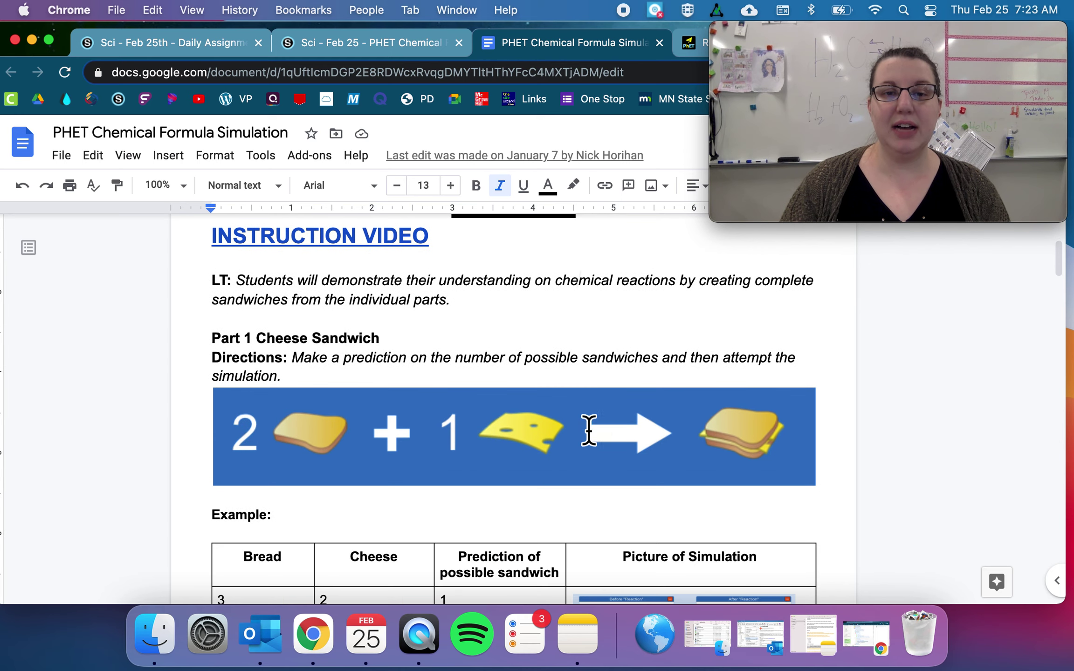
pyautogui.scroll(-1, 591, 431)
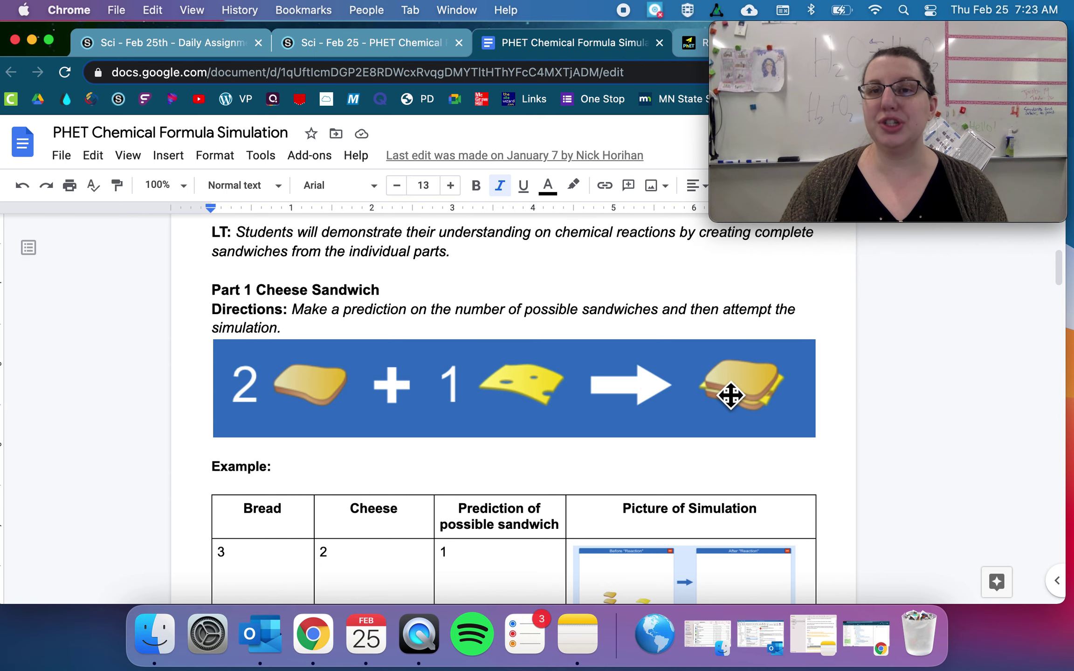
pyautogui.scroll(-3, 727, 395)
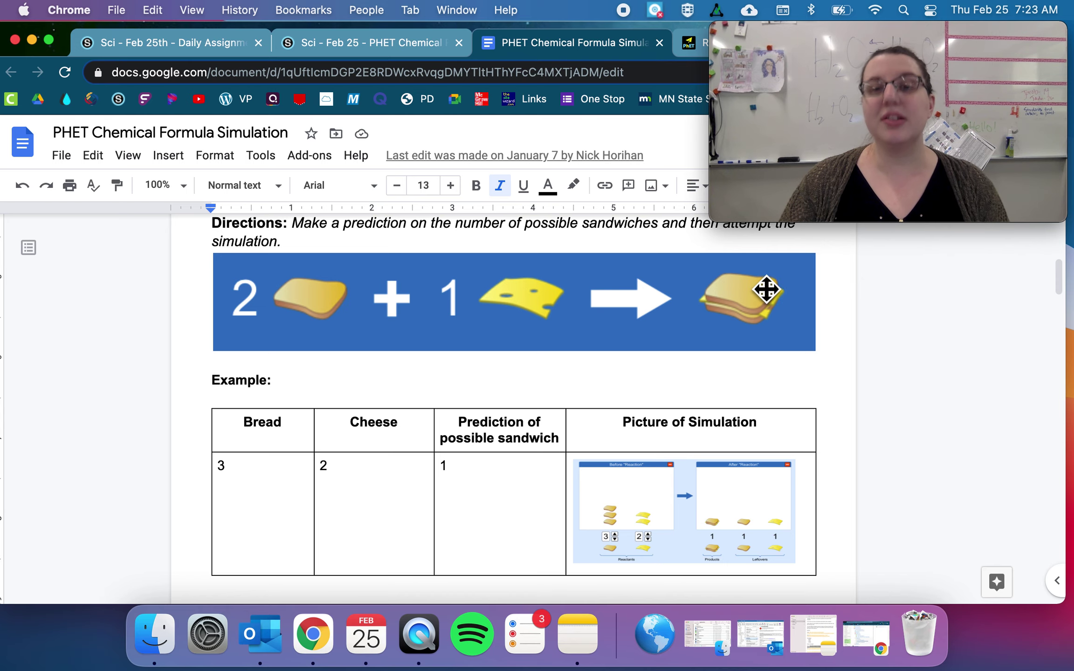
pyautogui.scroll(-2, 767, 310)
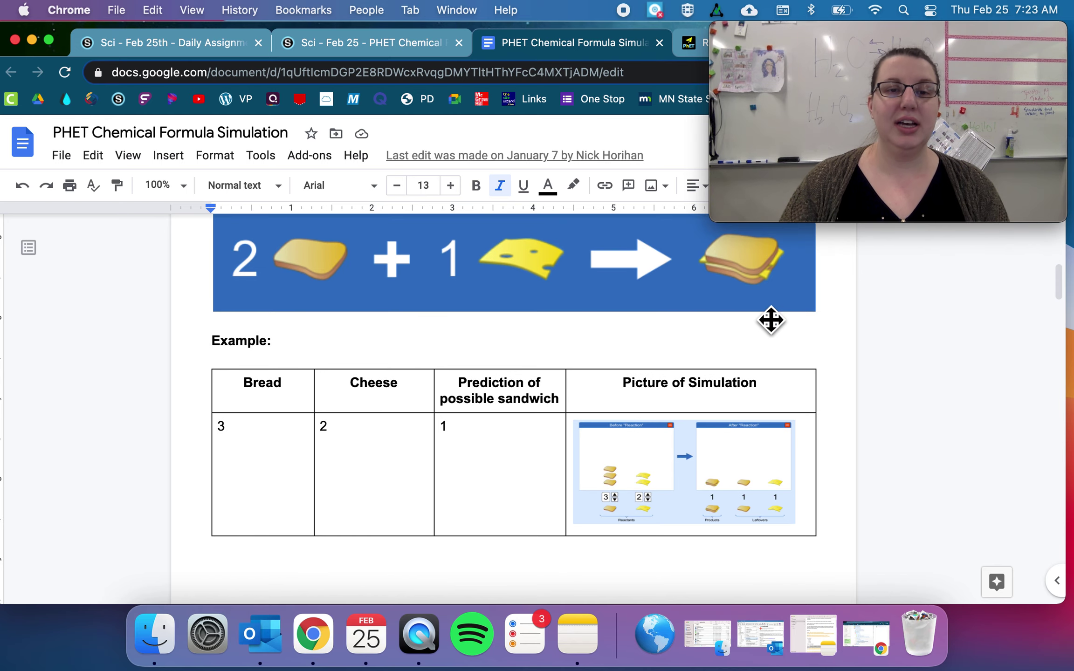
pyautogui.click(266, 441)
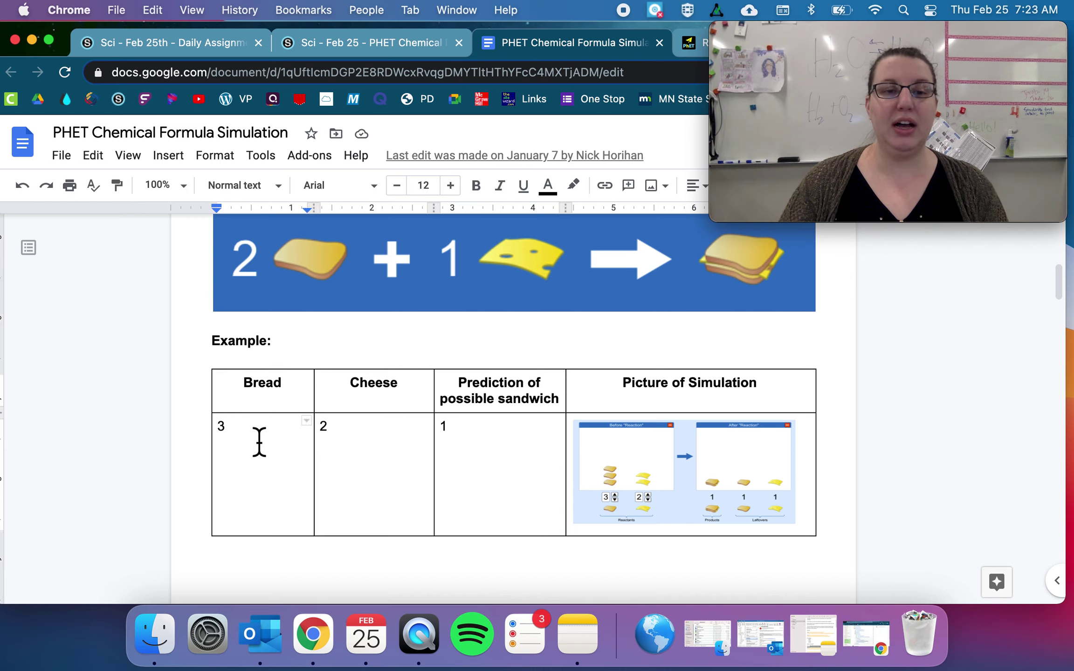
pyautogui.doubleClick(353, 446)
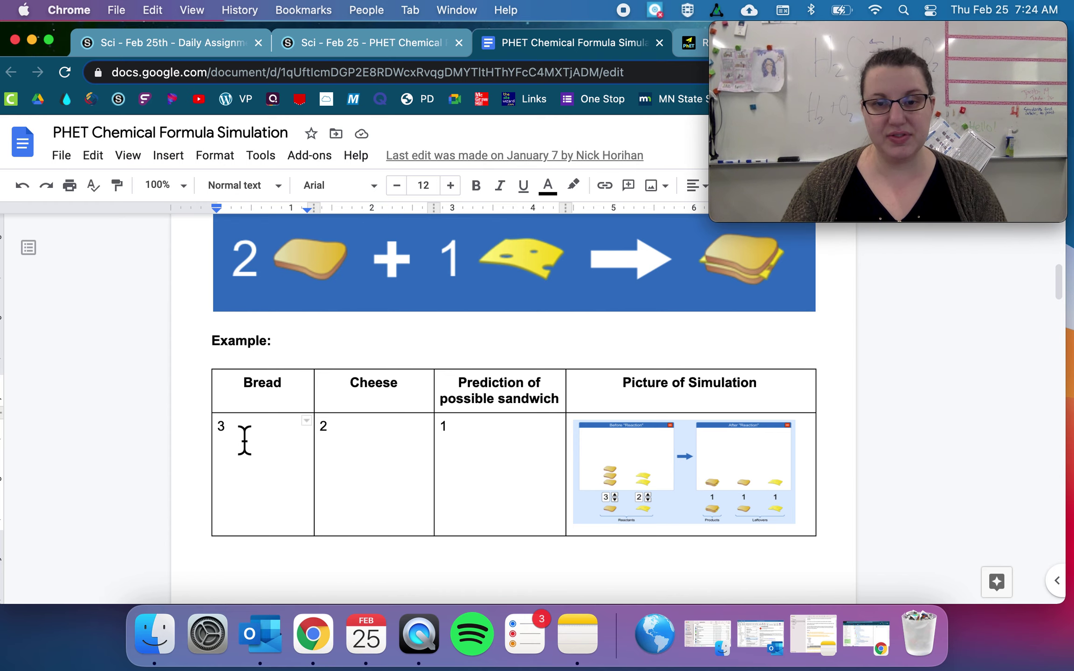
pyautogui.click(707, 480)
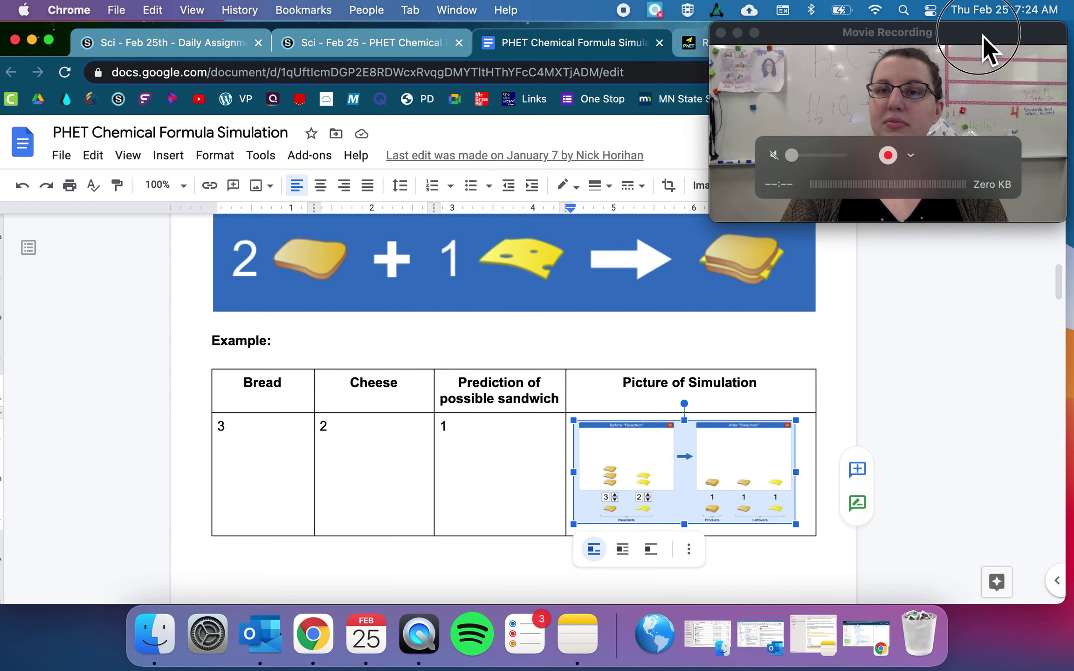
pyautogui.moveTo(983, 36); pyautogui.dragTo(983, 96)
# Step: Open the simulation's Sandwiches screen, glance at the worksheet example, and return to PhET
pyautogui.click(741, 45)
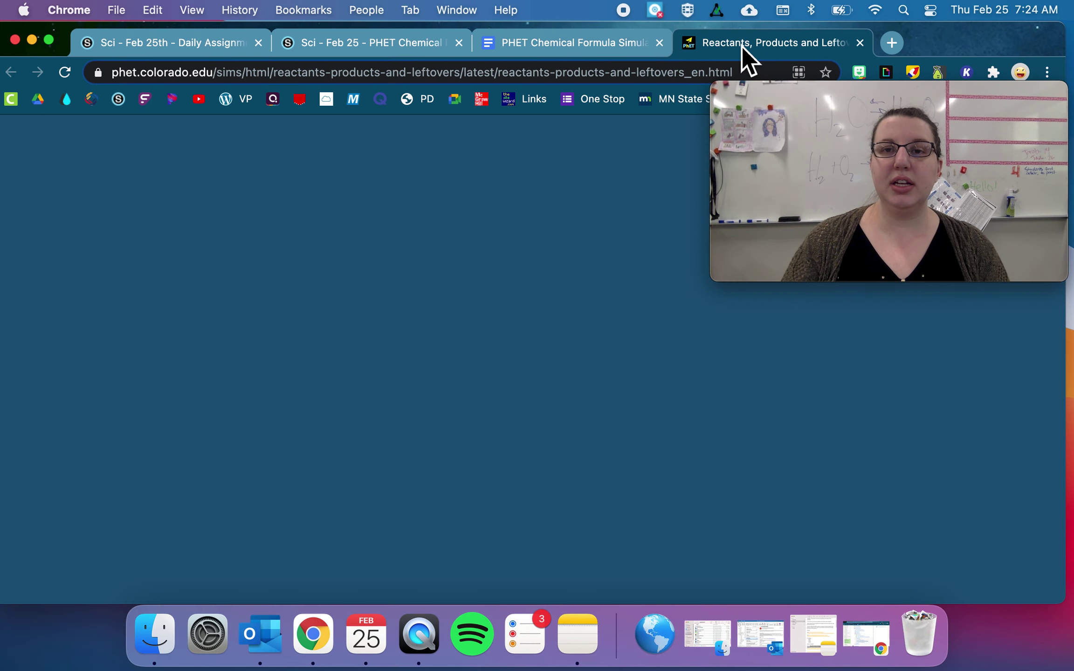
pyautogui.click(364, 336)
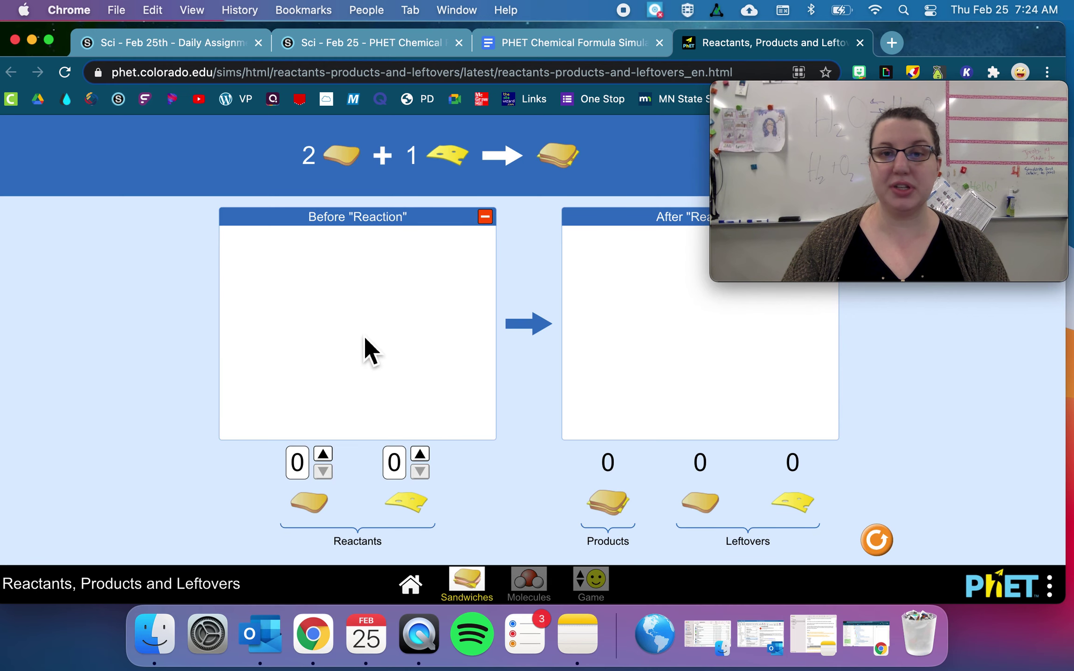
pyautogui.click(556, 52)
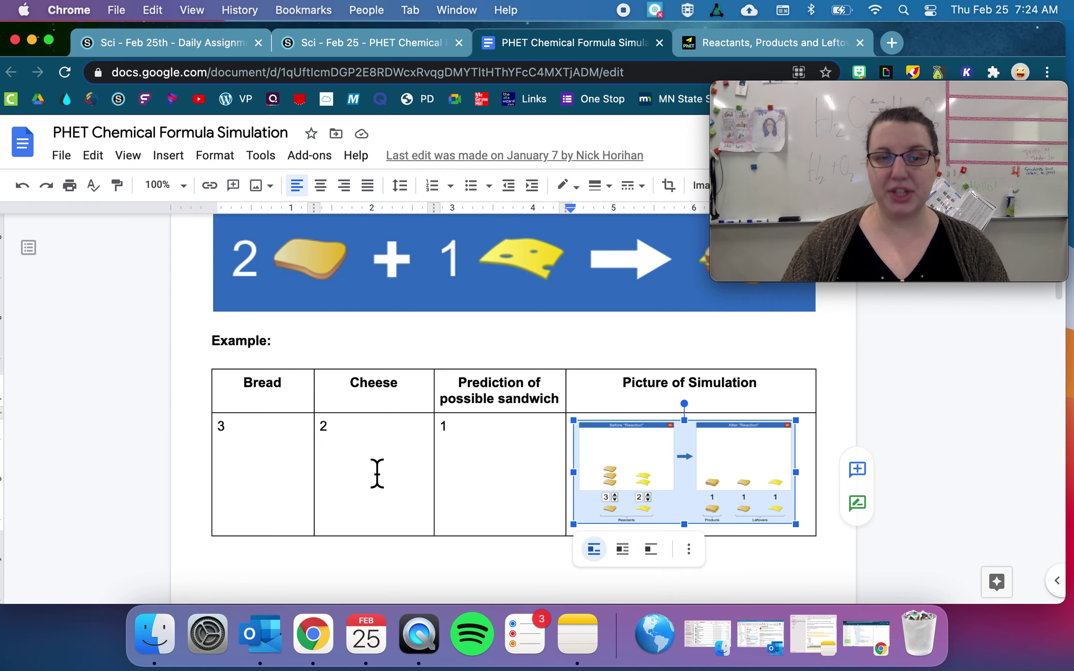
pyautogui.click(271, 443)
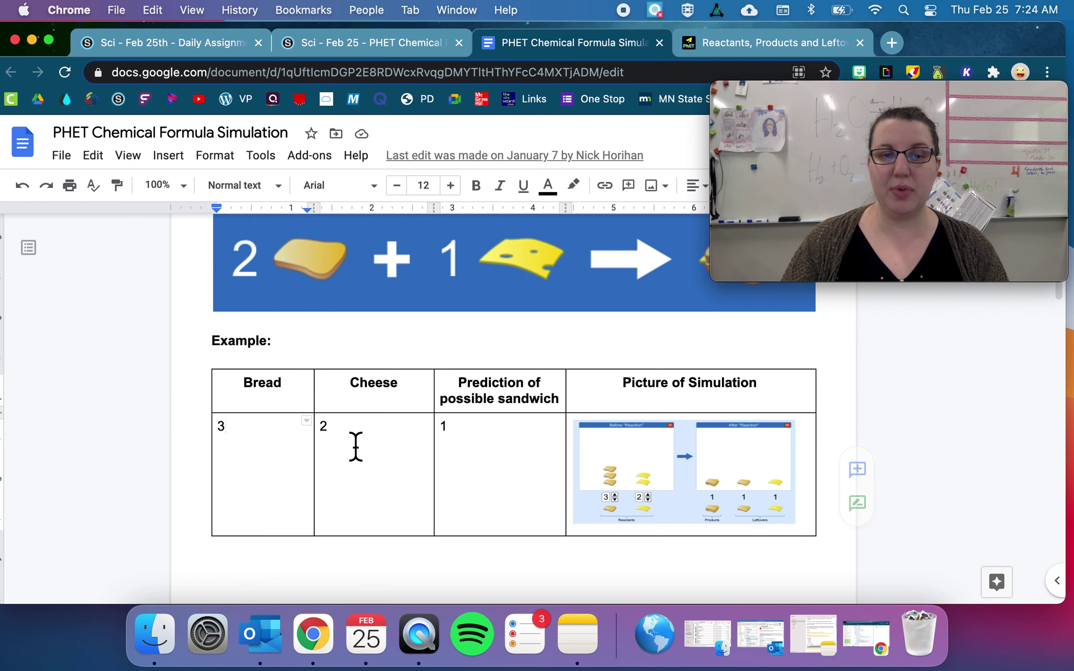
pyautogui.click(748, 44)
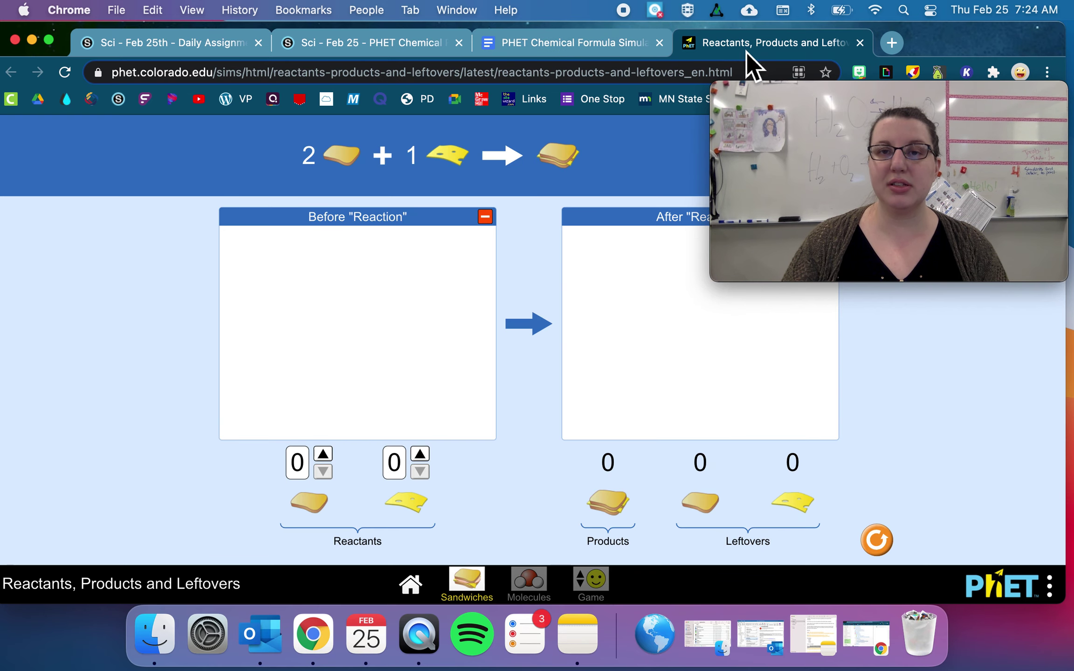
# Step: Set the reactants to 3 bread and 2 cheese, then go back to the worksheet
pyautogui.click(323, 455)
pyautogui.click(324, 455)
pyautogui.click(324, 454)
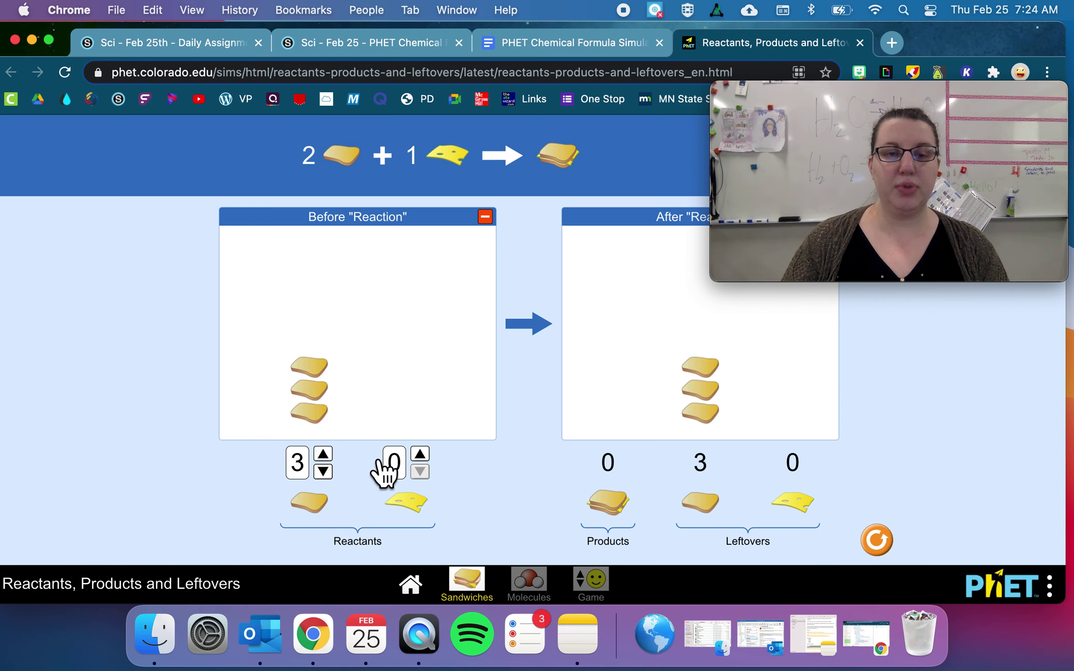
pyautogui.click(427, 457)
pyautogui.click(426, 457)
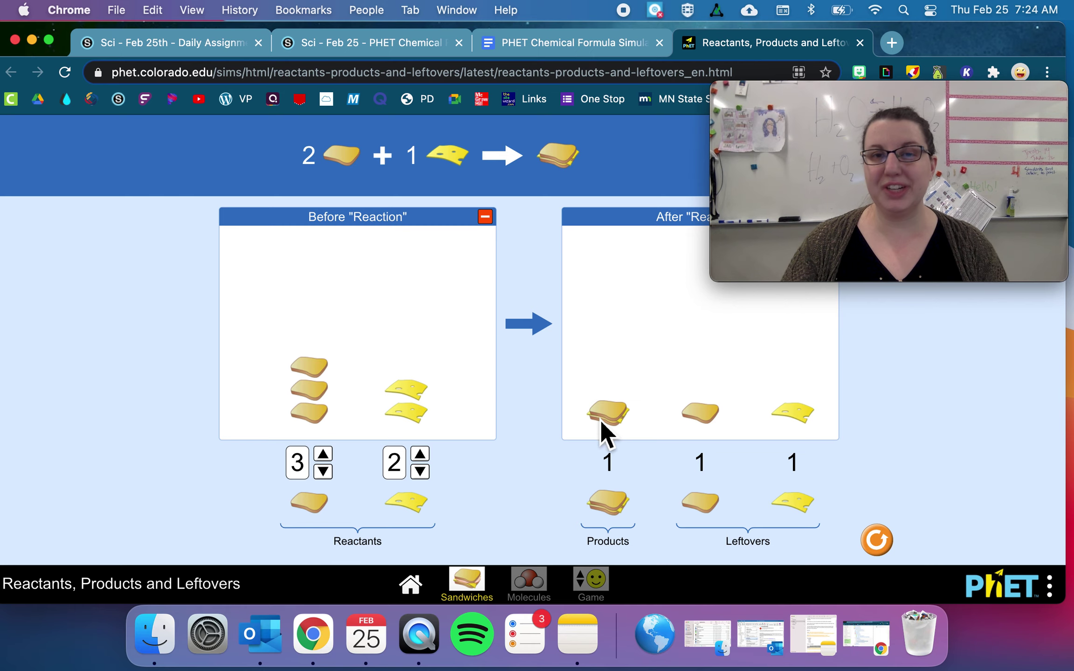
pyautogui.click(548, 48)
pyautogui.scroll(-5, 566, 335)
pyautogui.scroll(-7, 572, 342)
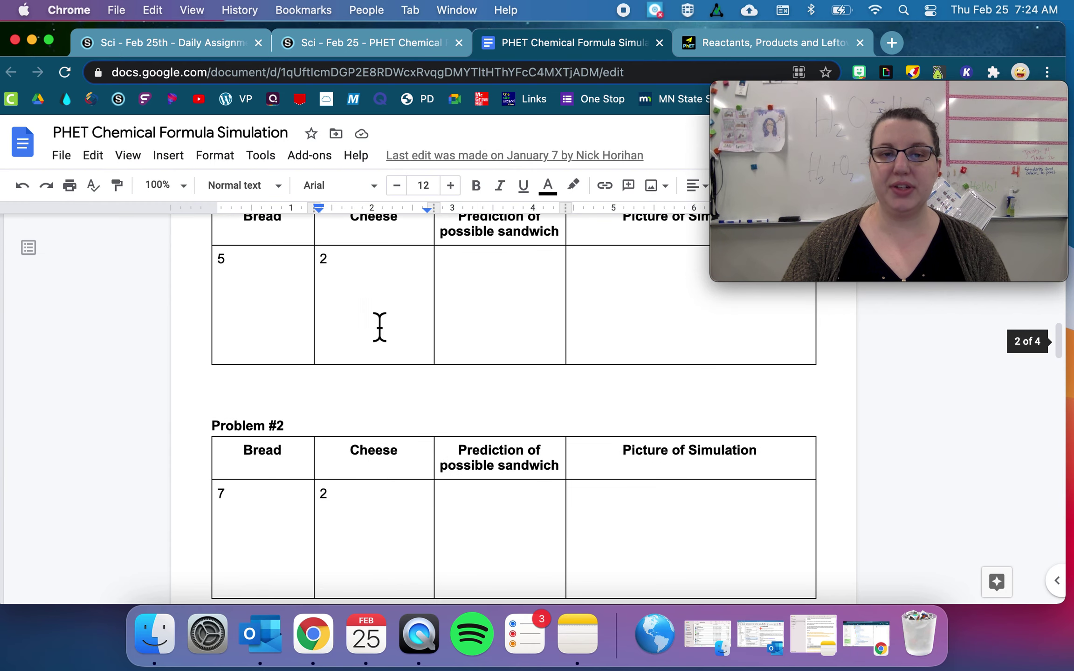
pyautogui.click(501, 319)
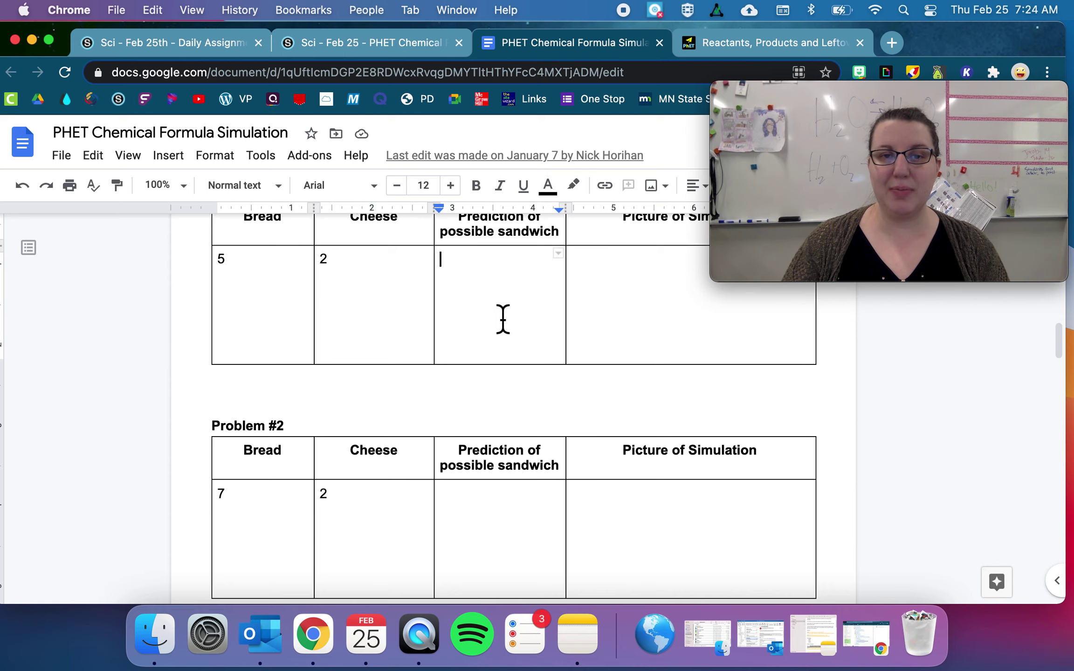
pyautogui.click(613, 319)
pyautogui.scroll(-15, 499, 388)
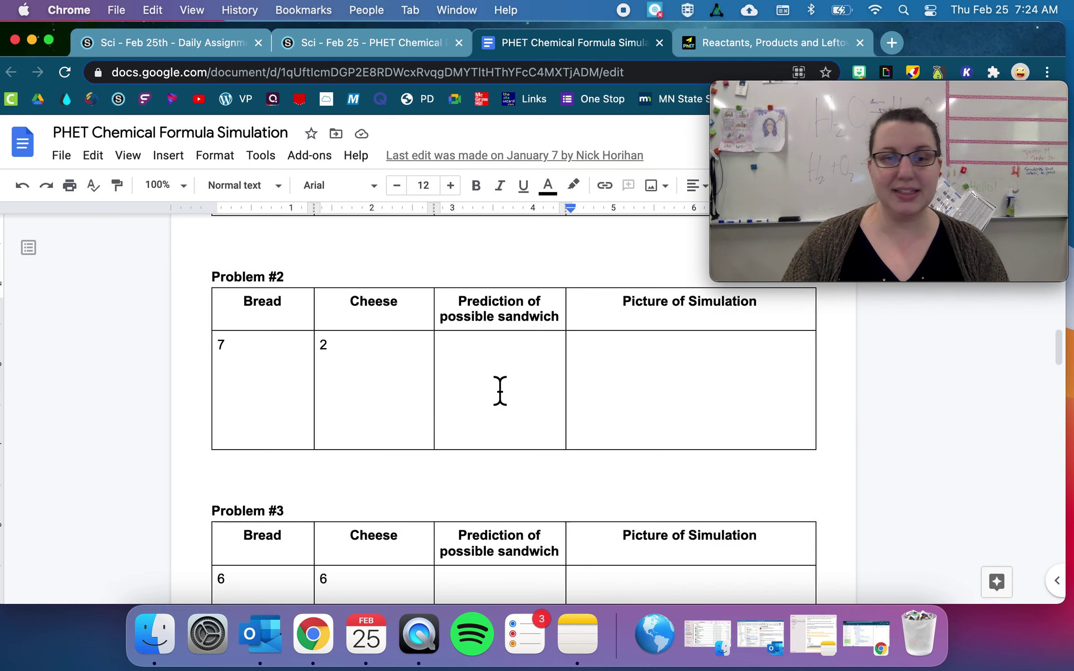
pyautogui.scroll(-5, 498, 388)
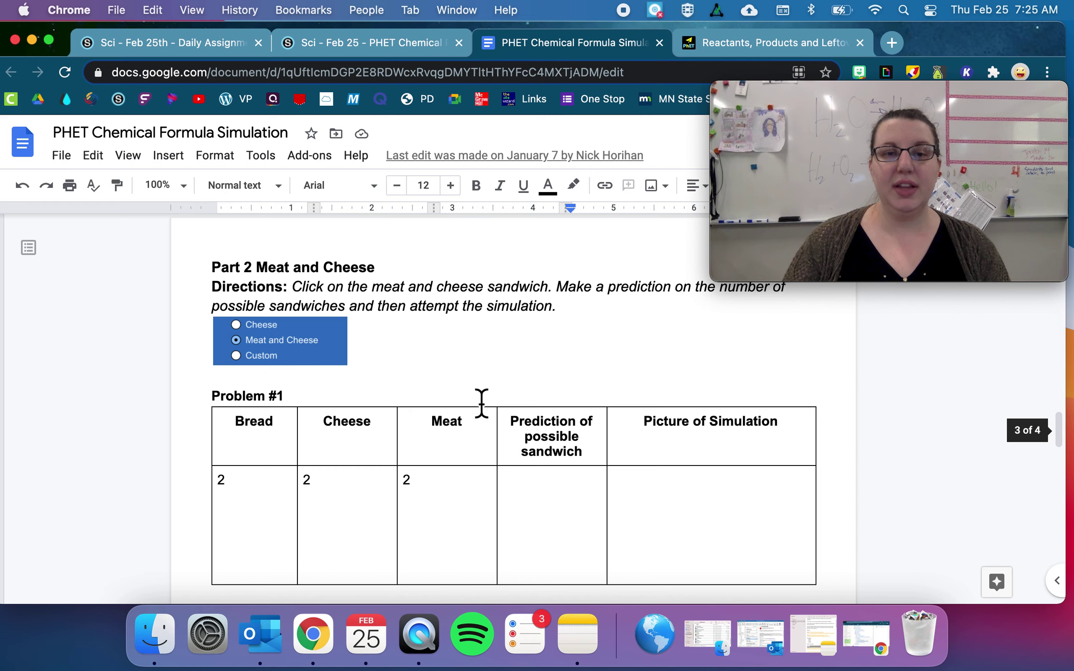
pyautogui.click(774, 44)
pyautogui.moveTo(830, 95); pyautogui.dragTo(830, 241)
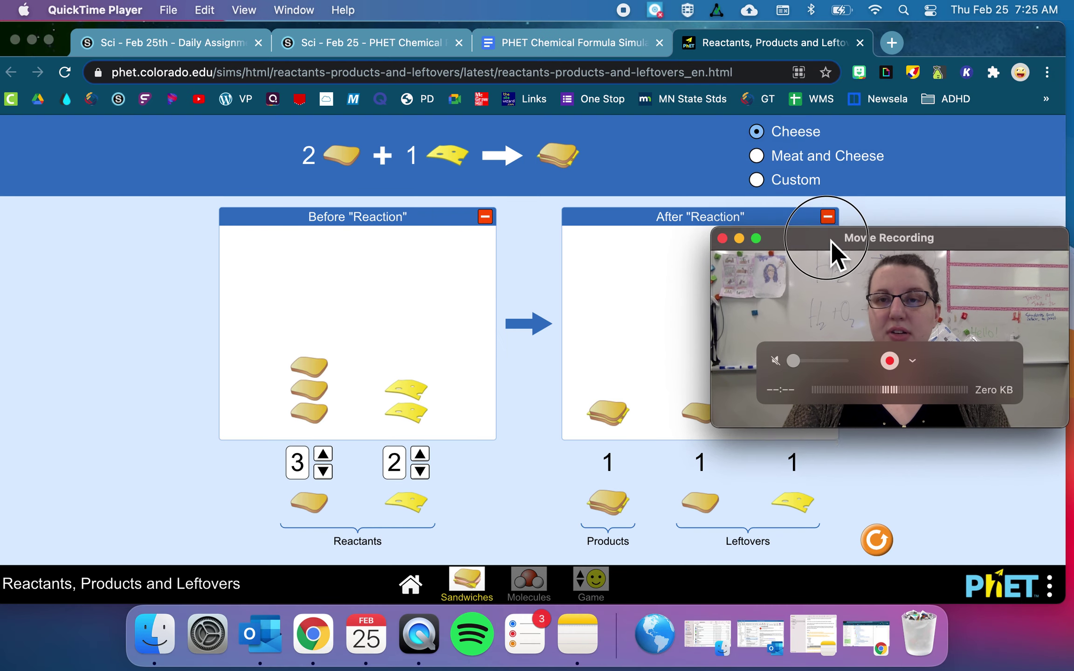
# Step: Change the PhET sandwich recipe to Meat and Cheese and return to the worksheet
pyautogui.click(764, 162)
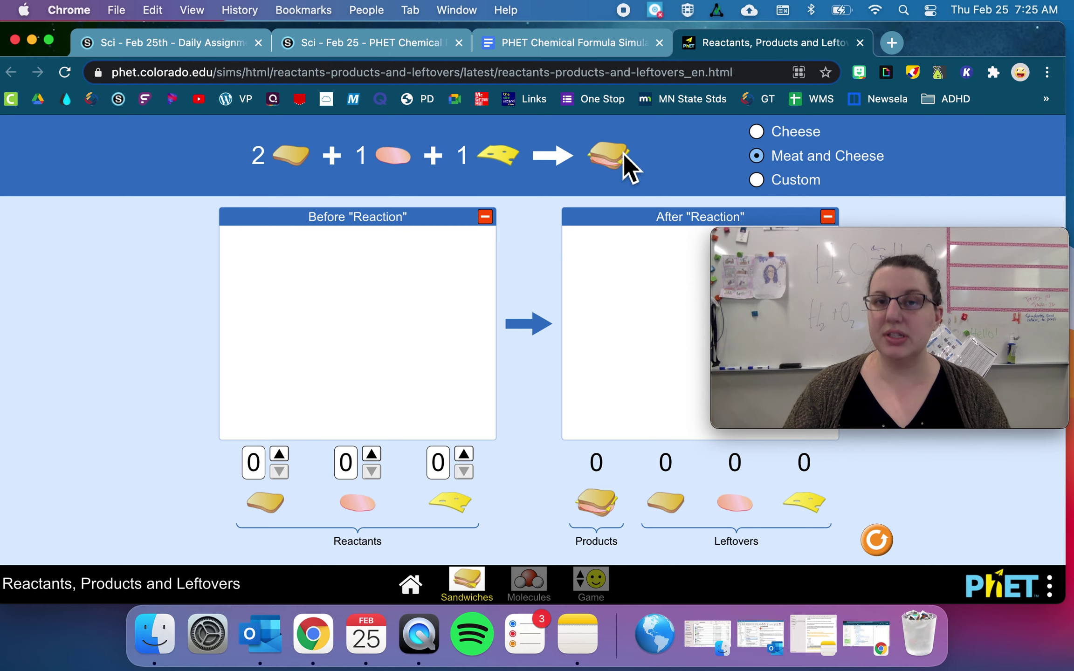
pyautogui.click(592, 51)
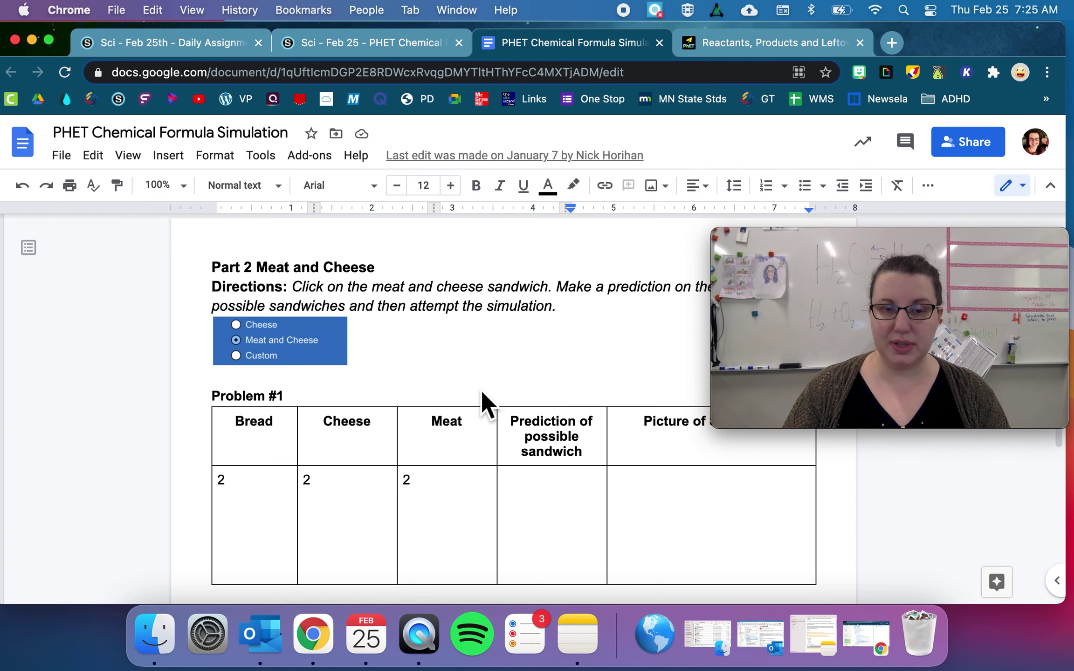
# Step: Click Part 2 Problem #1's Prediction cell and scroll down to the Reflection questions
pyautogui.click(537, 521)
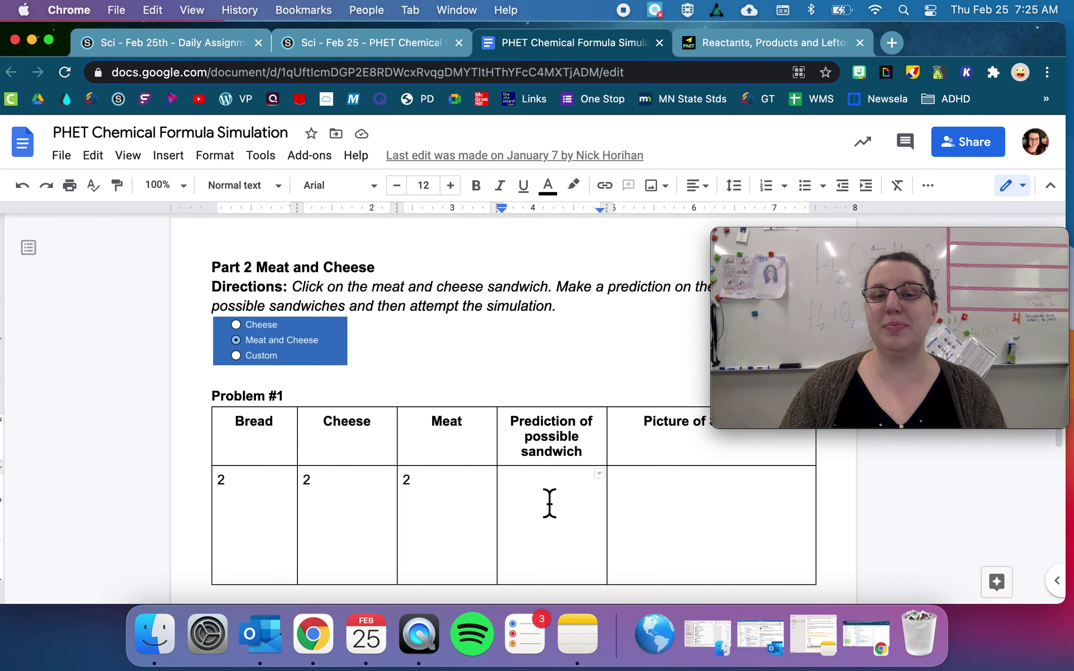
pyautogui.scroll(-5, 550, 488)
pyautogui.scroll(-15, 550, 488)
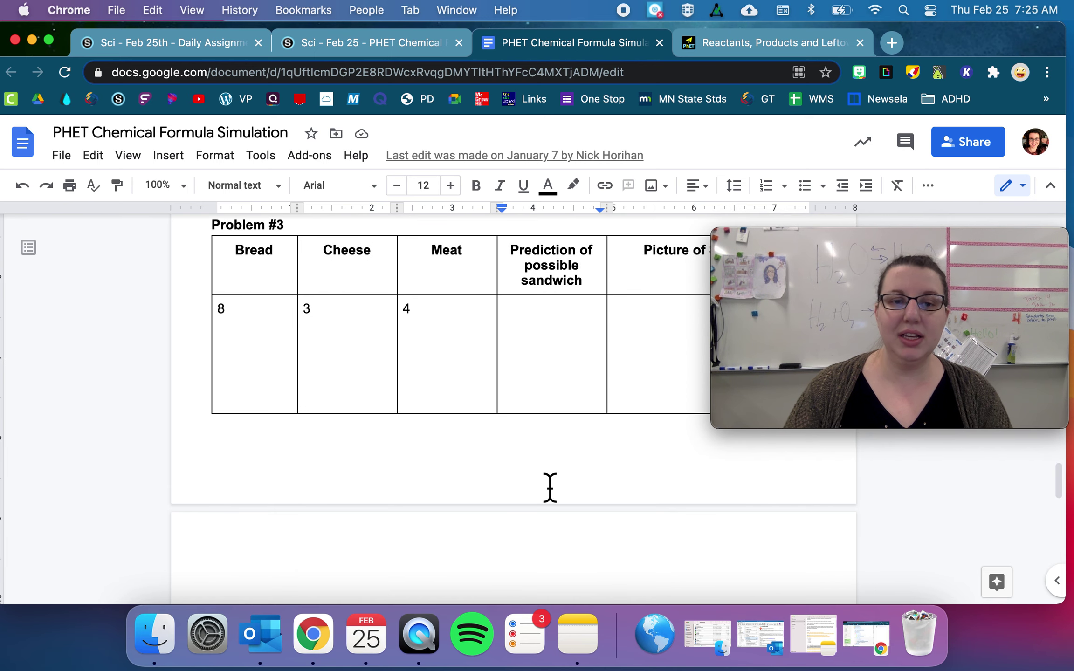
pyautogui.scroll(-2, 553, 482)
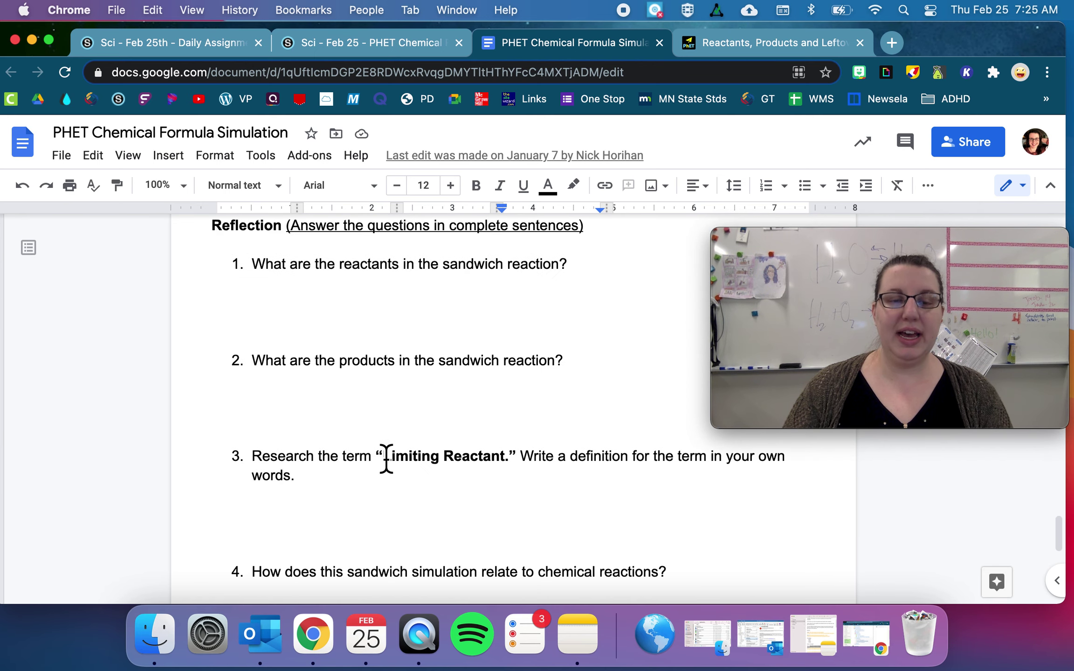
pyautogui.scroll(-2, 386, 459)
pyautogui.scroll(-4, 368, 554)
pyautogui.scroll(6, 365, 536)
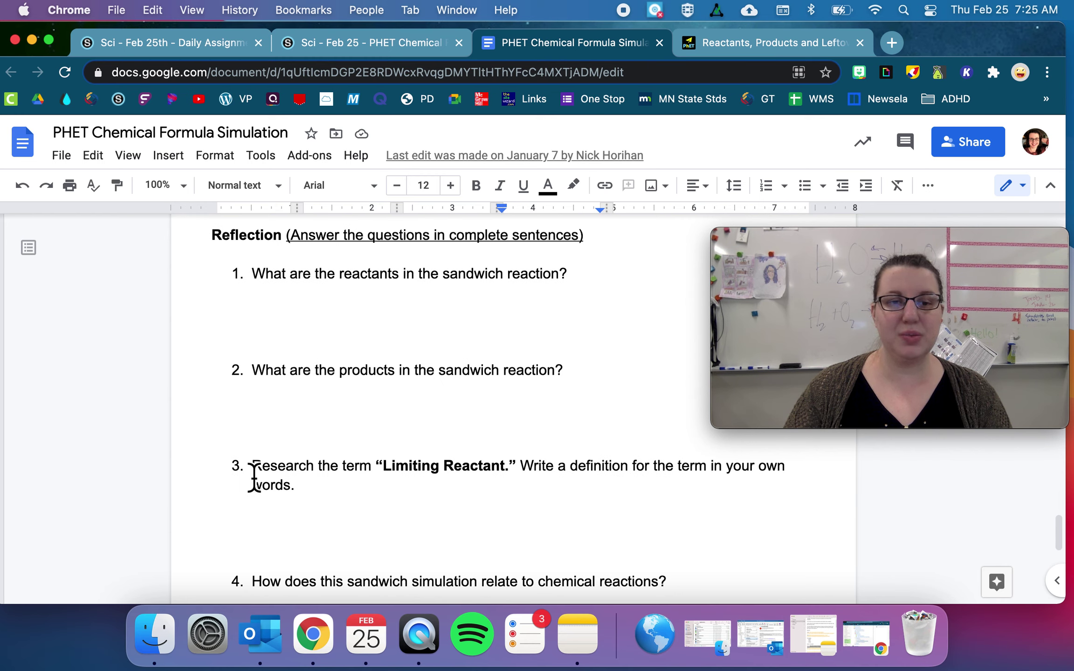
# Step: Highlight Reflection question 3 and the word 'Limiting', then clear the selections
pyautogui.moveTo(254, 471); pyautogui.dragTo(319, 491)
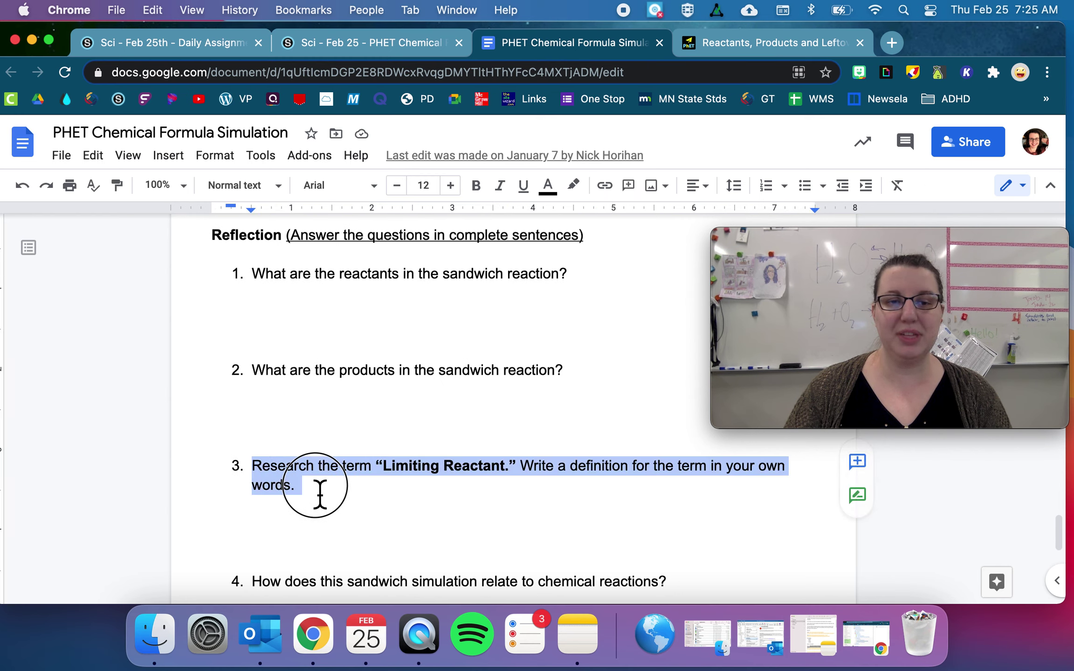
pyautogui.click(361, 505)
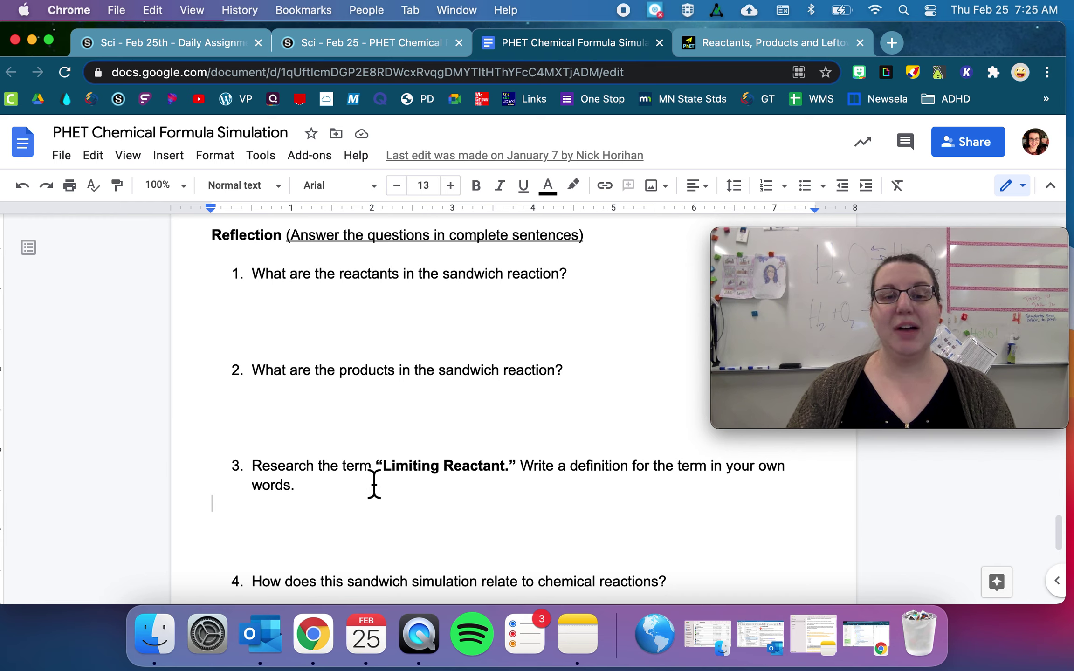
pyautogui.doubleClick(430, 467)
pyautogui.click(365, 516)
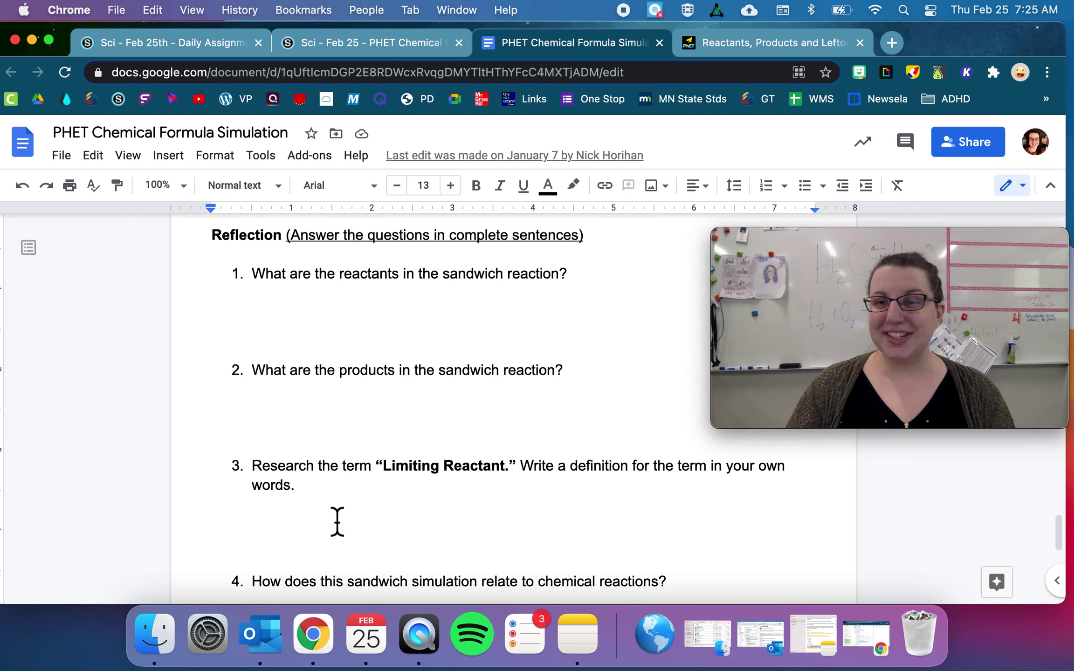
pyautogui.moveTo(854, 241); pyautogui.dragTo(842, 95)
# Step: Return to the Schoology assignment preview and advance to the Extension page
pyautogui.click(145, 44)
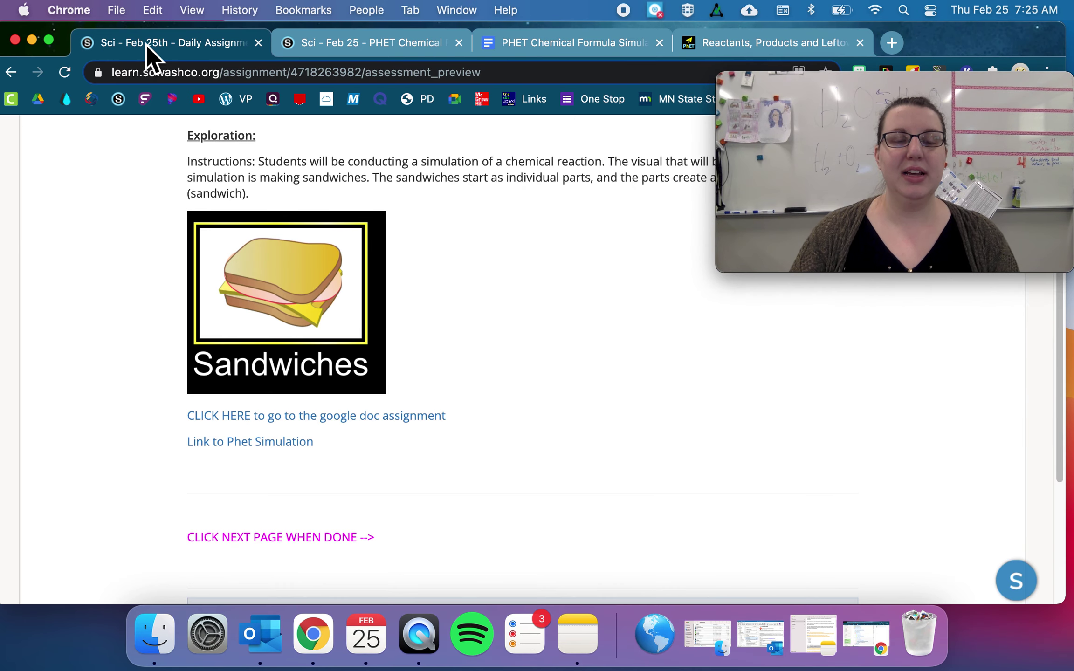
pyautogui.scroll(-5, 422, 335)
pyautogui.click(227, 445)
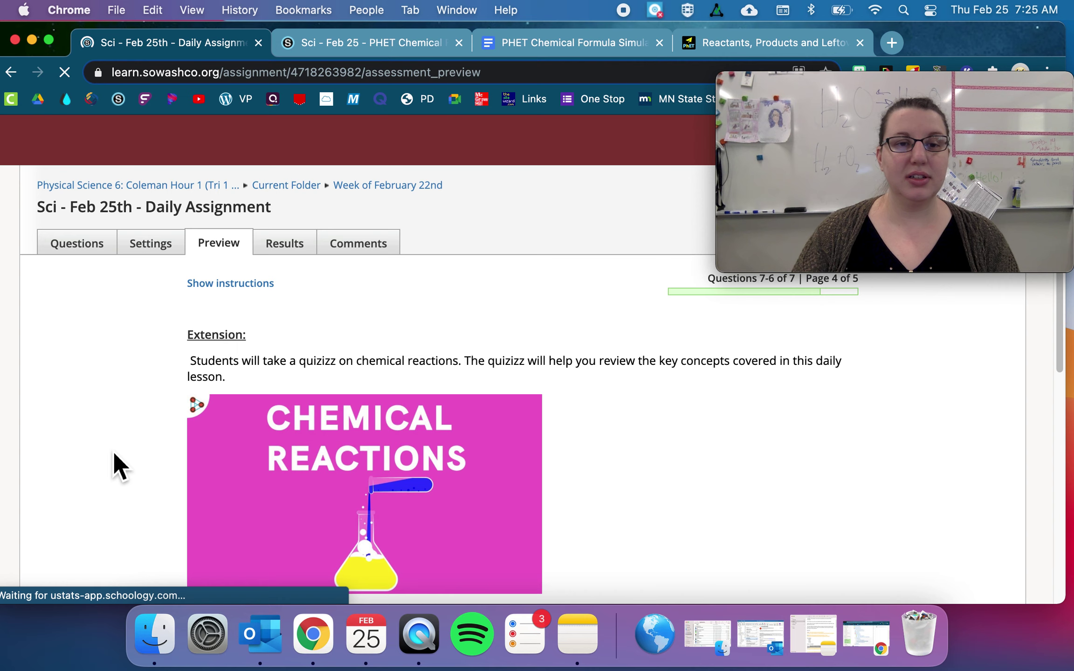
# Step: Review the Quizizz link and username note, then advance to page 5 of 5
pyautogui.scroll(-3, 112, 451)
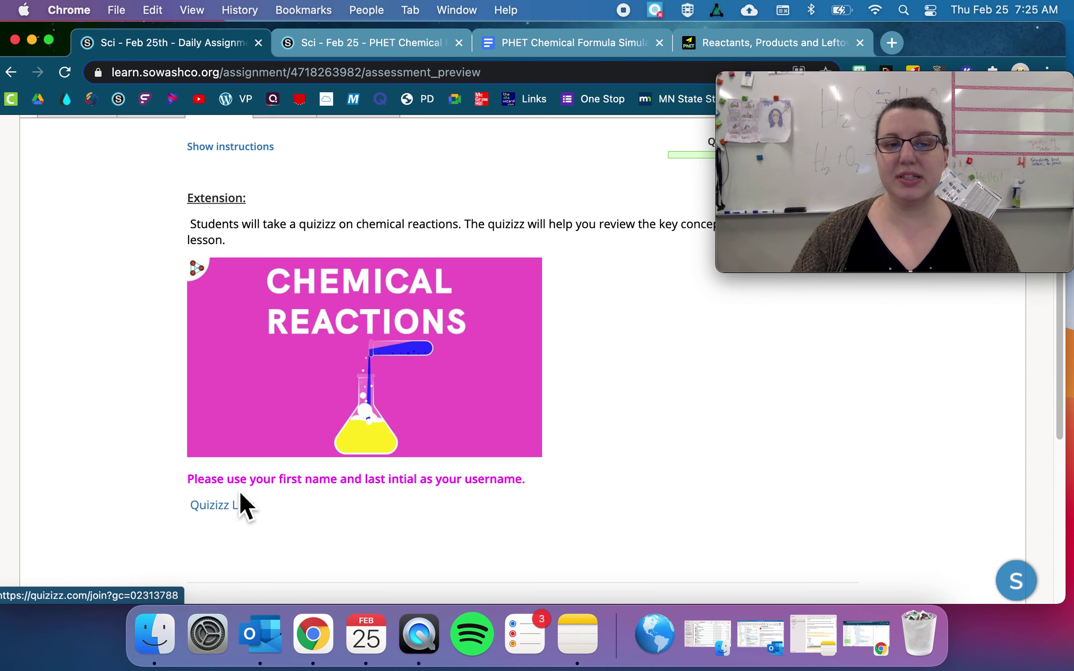
pyautogui.moveTo(182, 476); pyautogui.dragTo(553, 489)
pyautogui.click(554, 486)
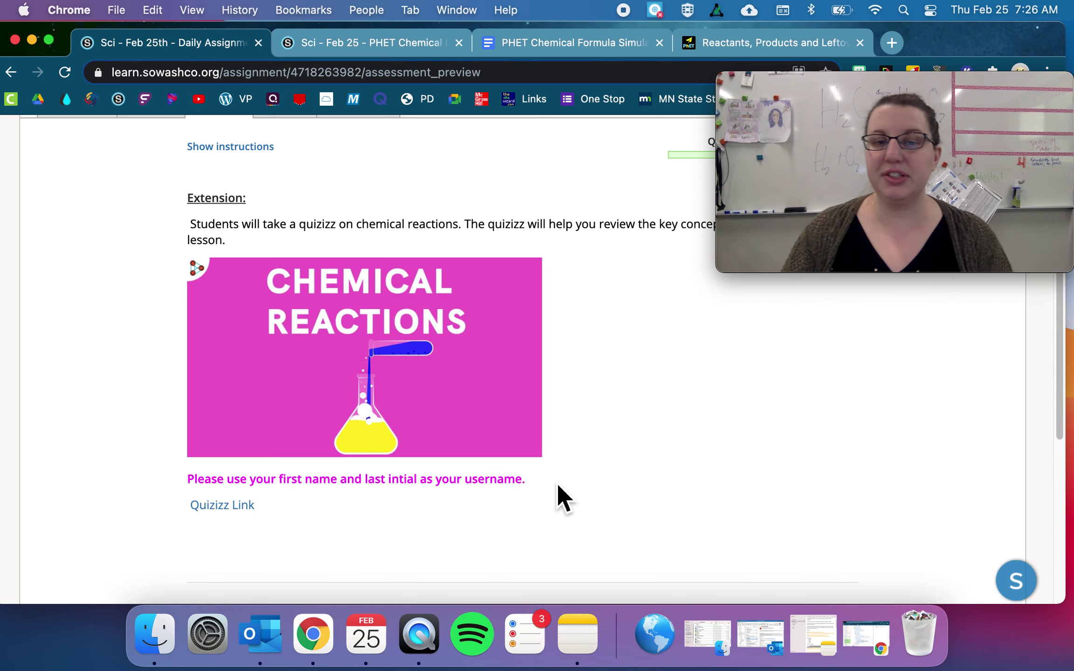
pyautogui.scroll(-6, 561, 484)
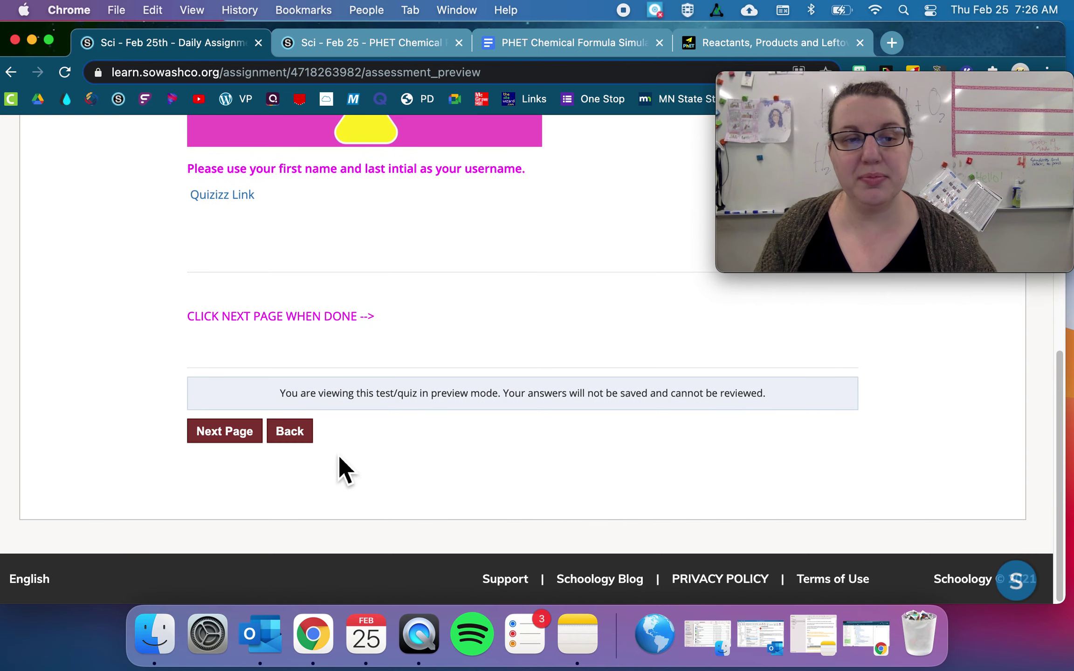
pyautogui.click(231, 438)
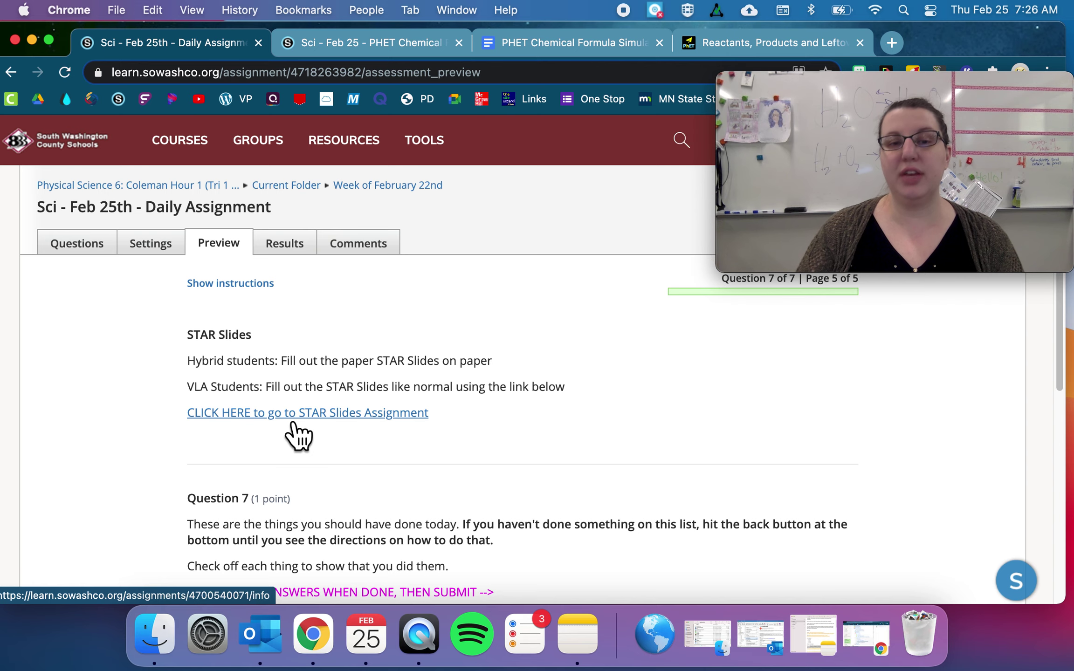
pyautogui.scroll(-4, 108, 447)
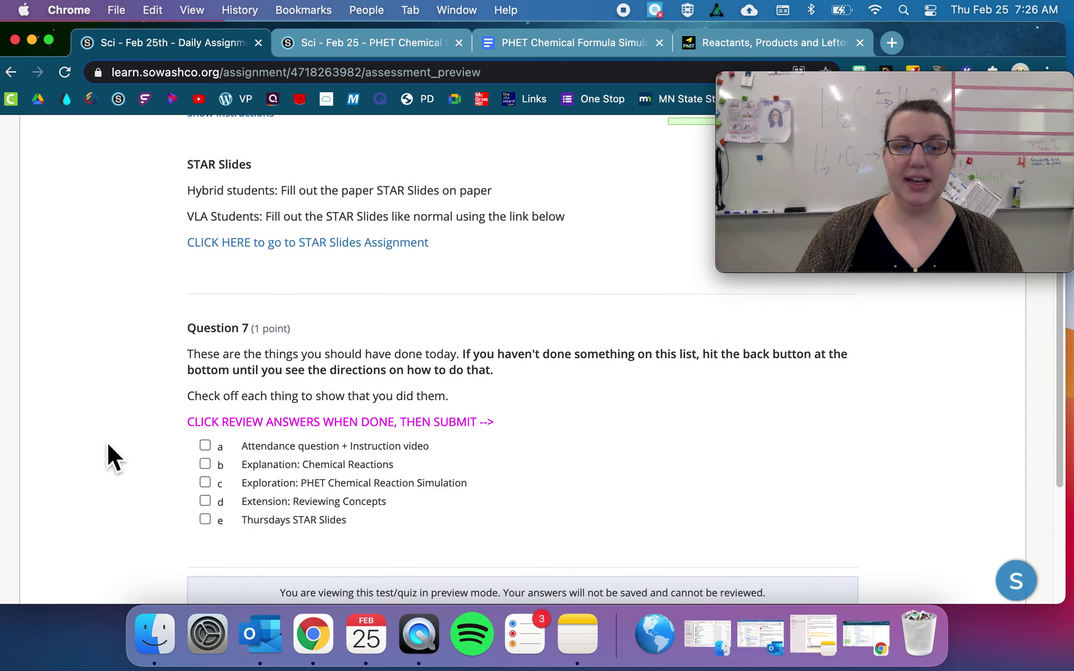
pyautogui.scroll(-2, 108, 442)
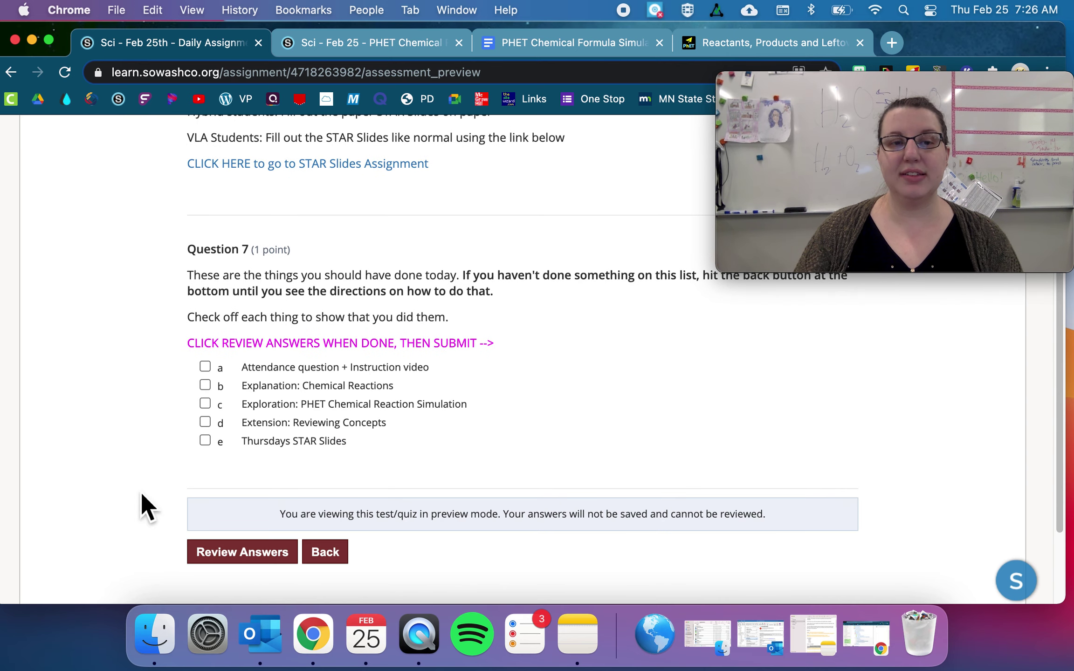